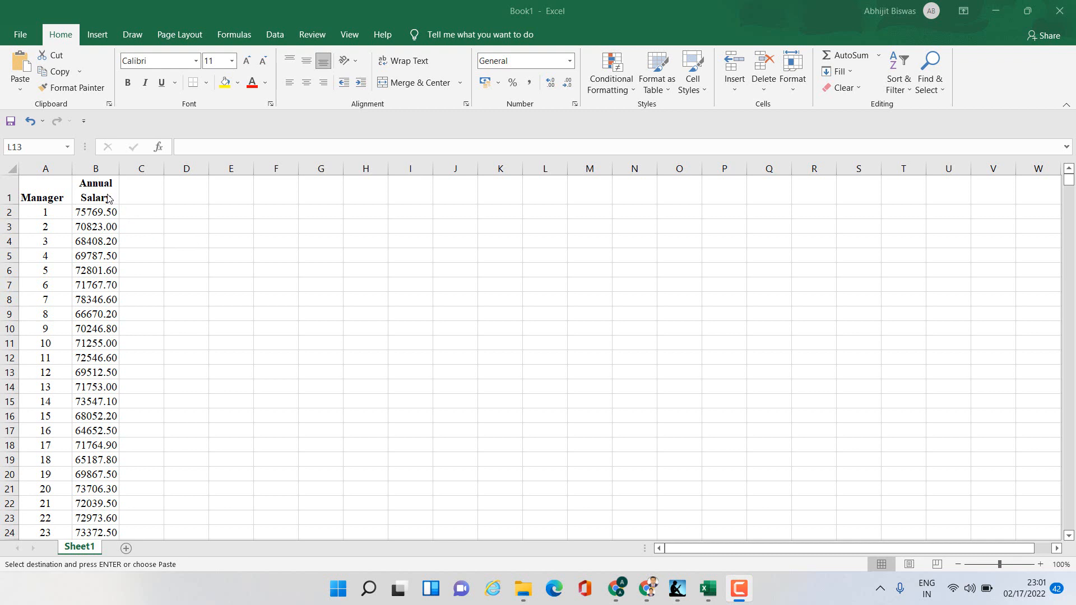
- Select the annual salary values in column B down to the last row to check the extent of the data
click(100, 212)
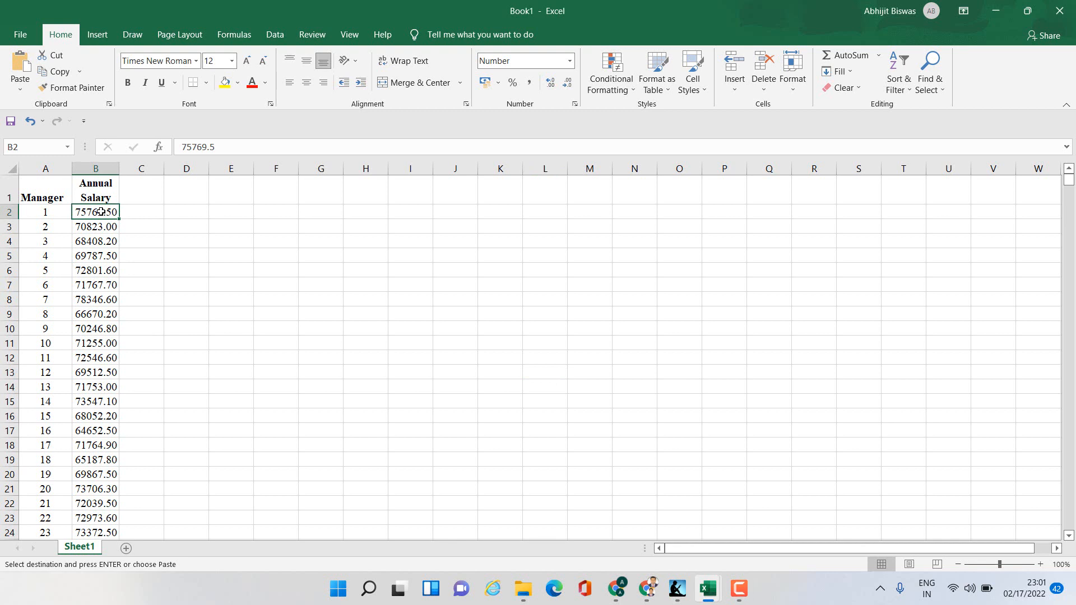
key(ctrl+shift+Down)
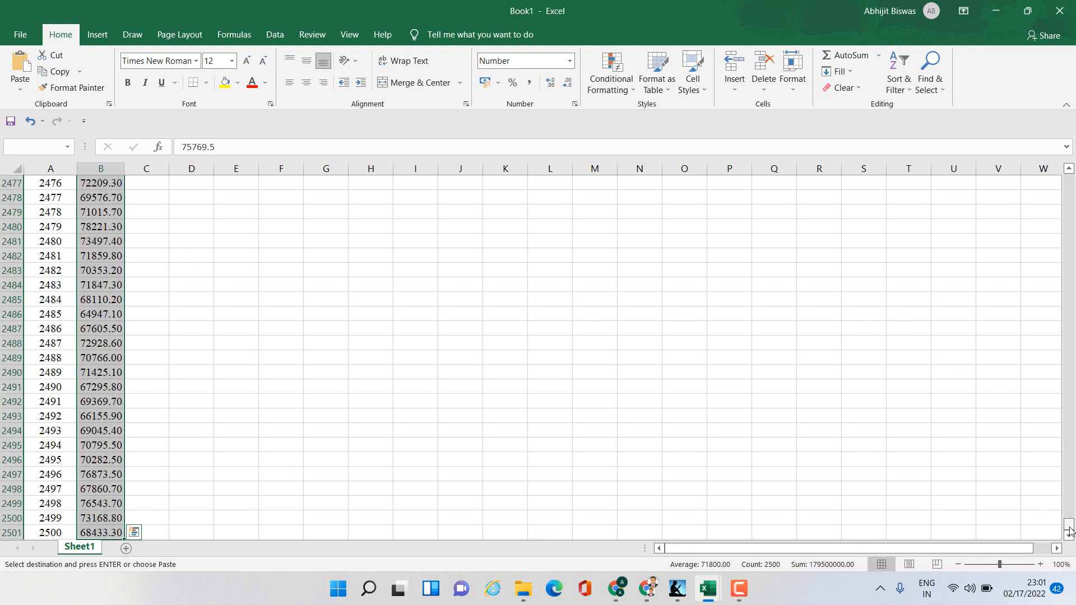
drag(1068, 525, 1071, 177)
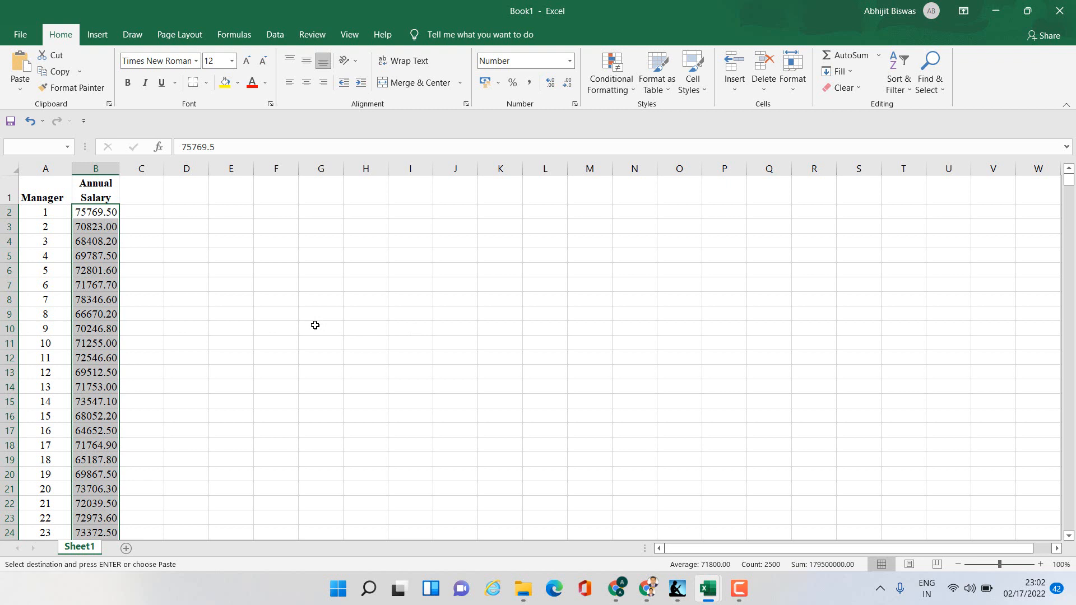
click(269, 280)
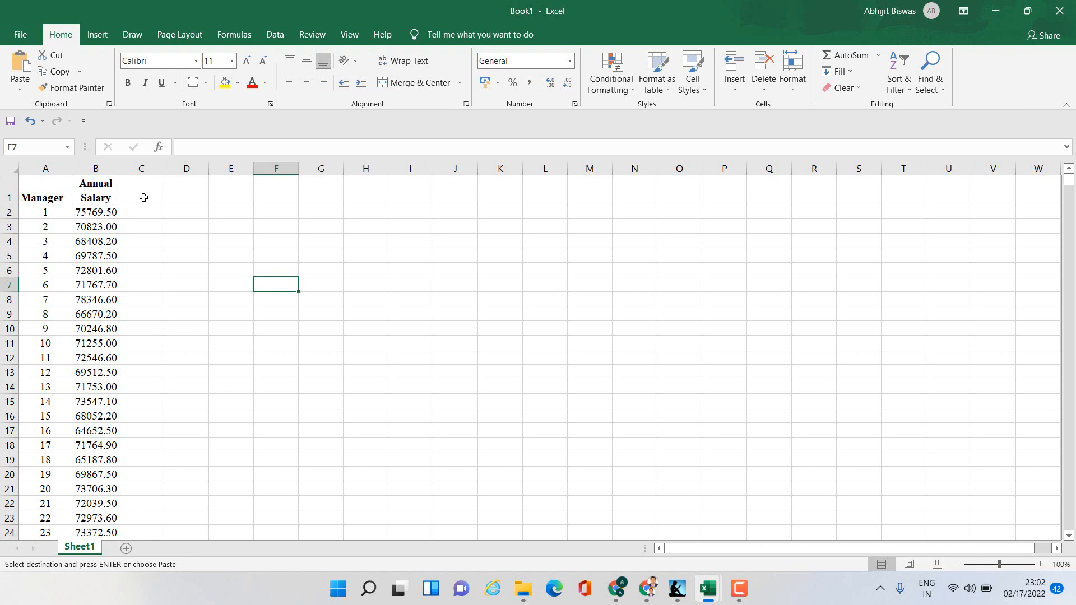
- Add the bold header RN in cell C1
click(144, 197)
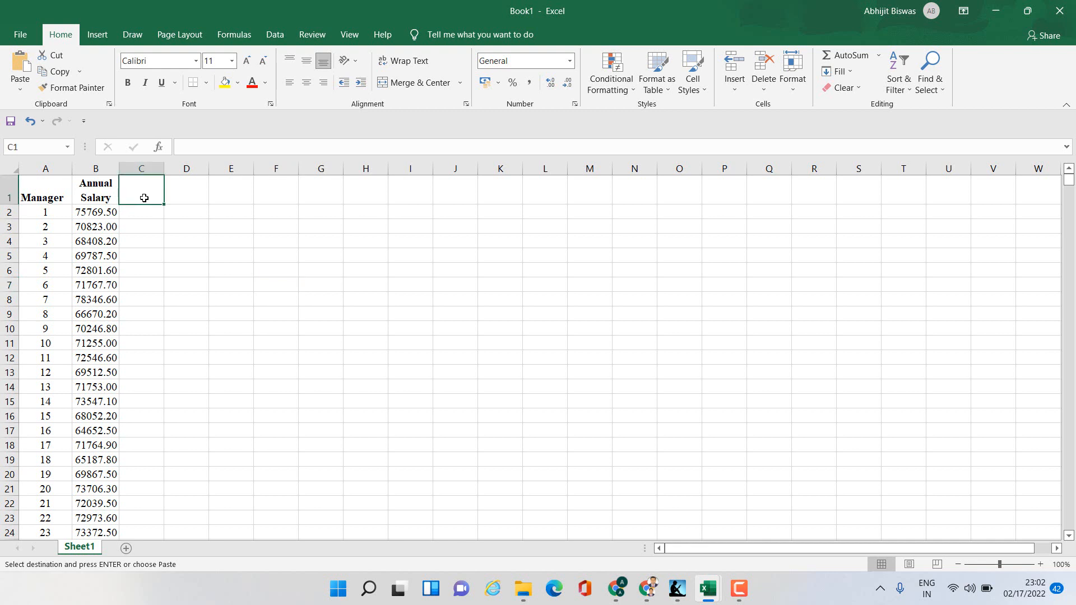
text(RN)
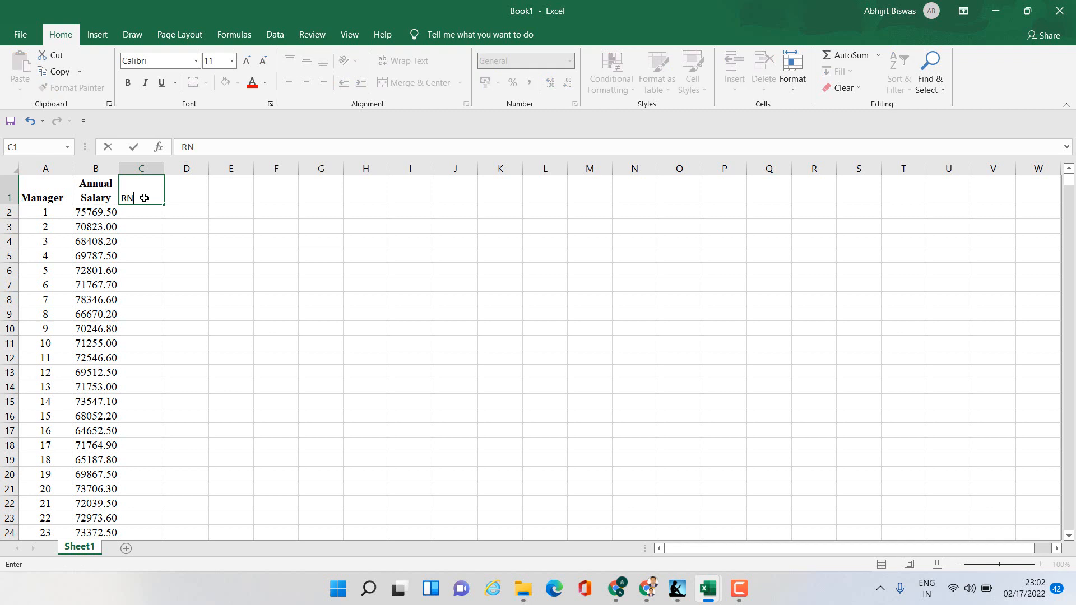
key(ctrl+Return)
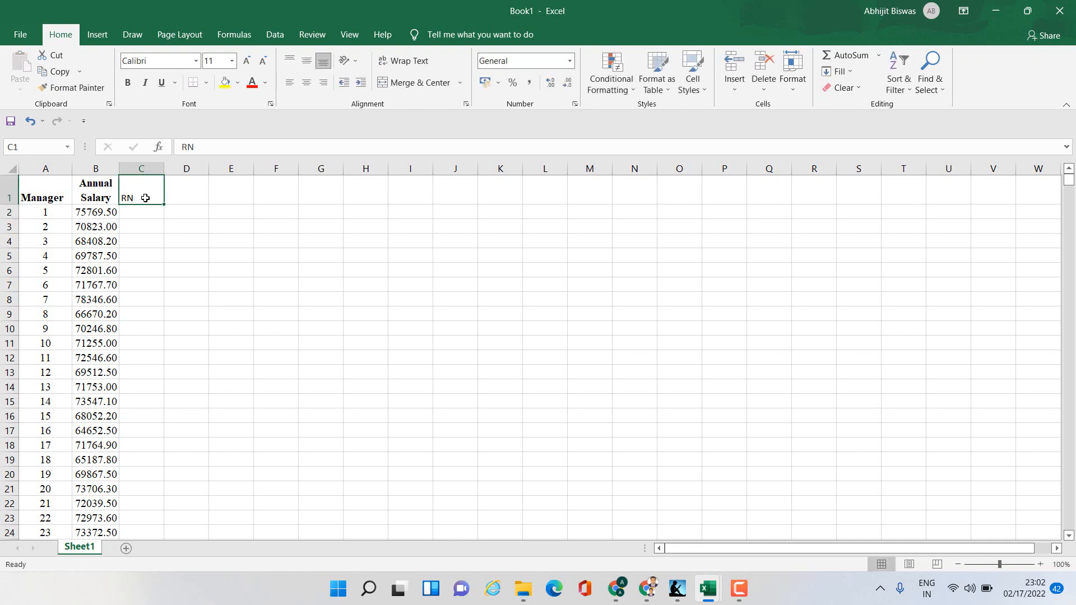
key(ctrl+b)
click(196, 269)
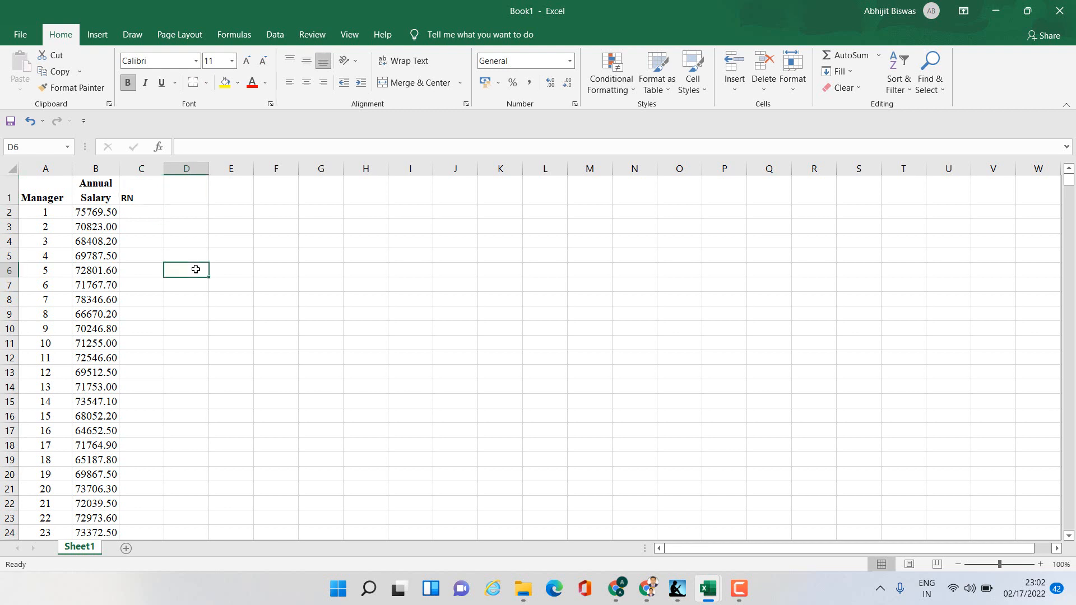
- Enter =RAND() in C2 and fill it down column C to the last manager row
click(144, 215)
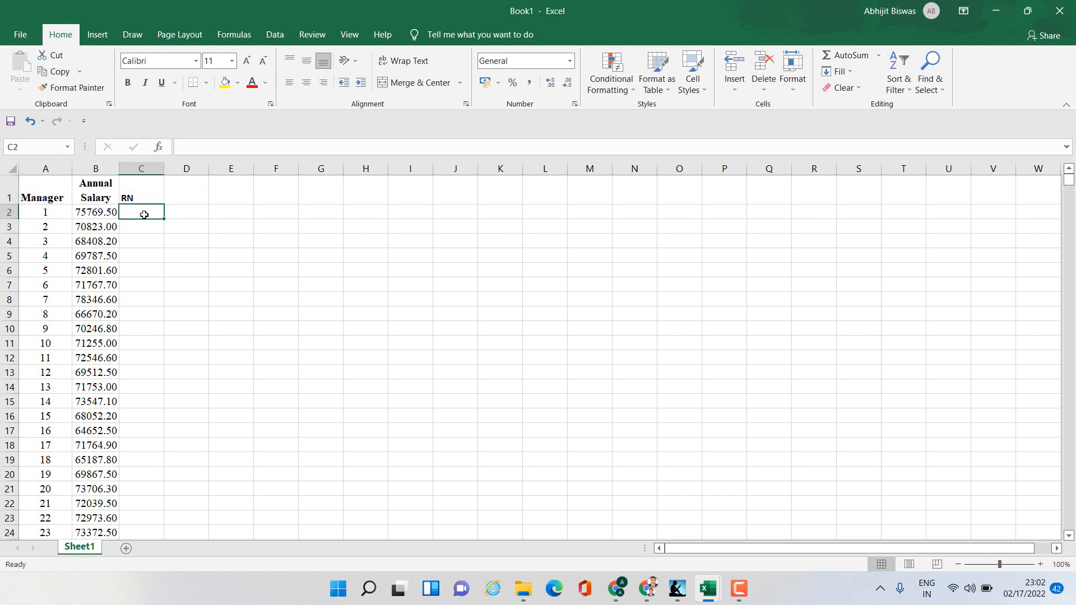
text(=)
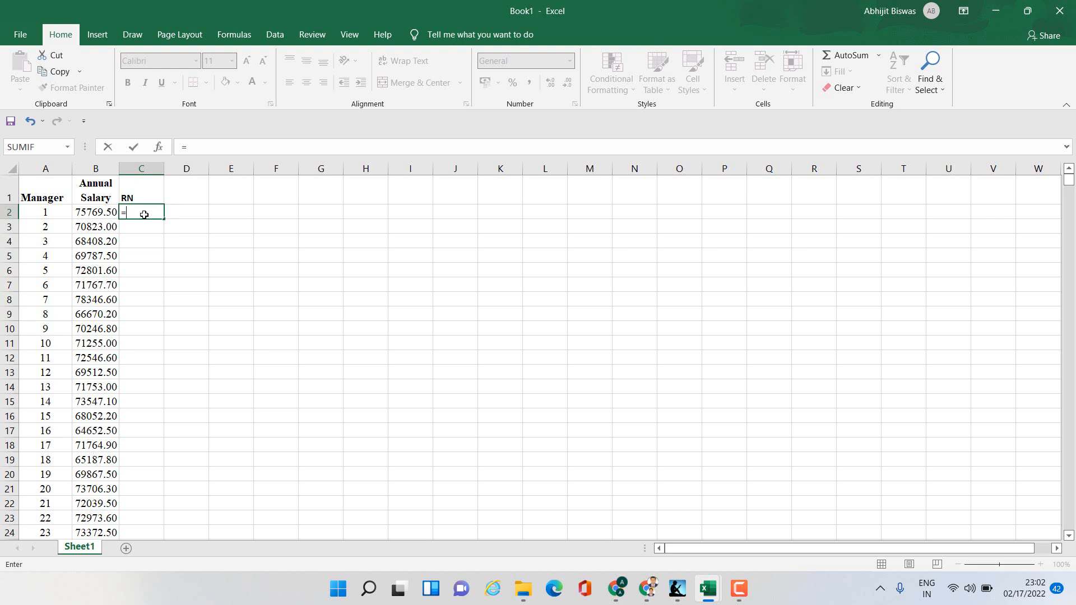
text(RAND)
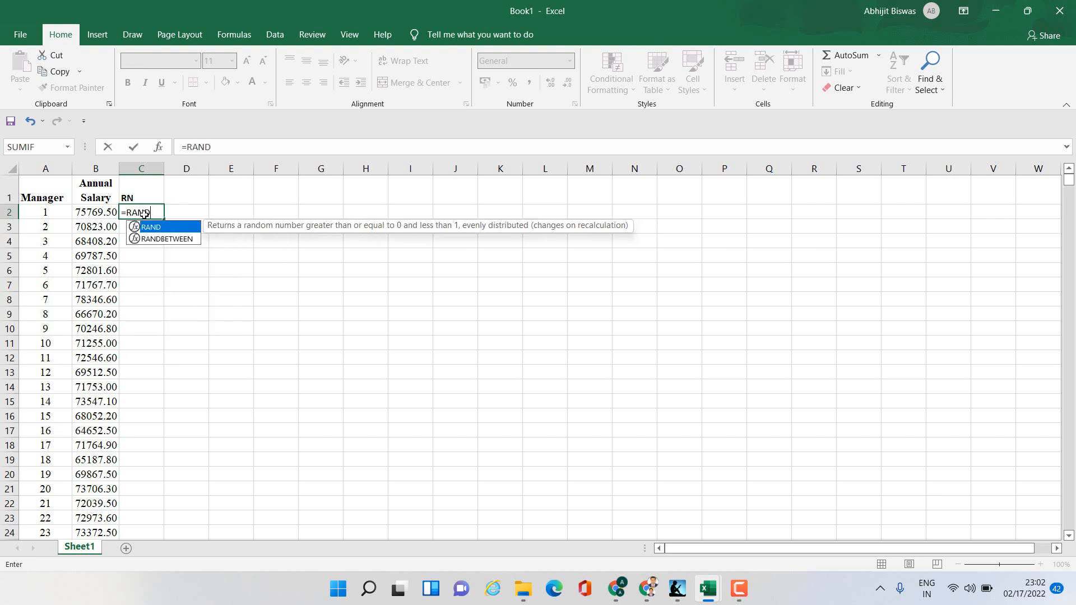
text(()
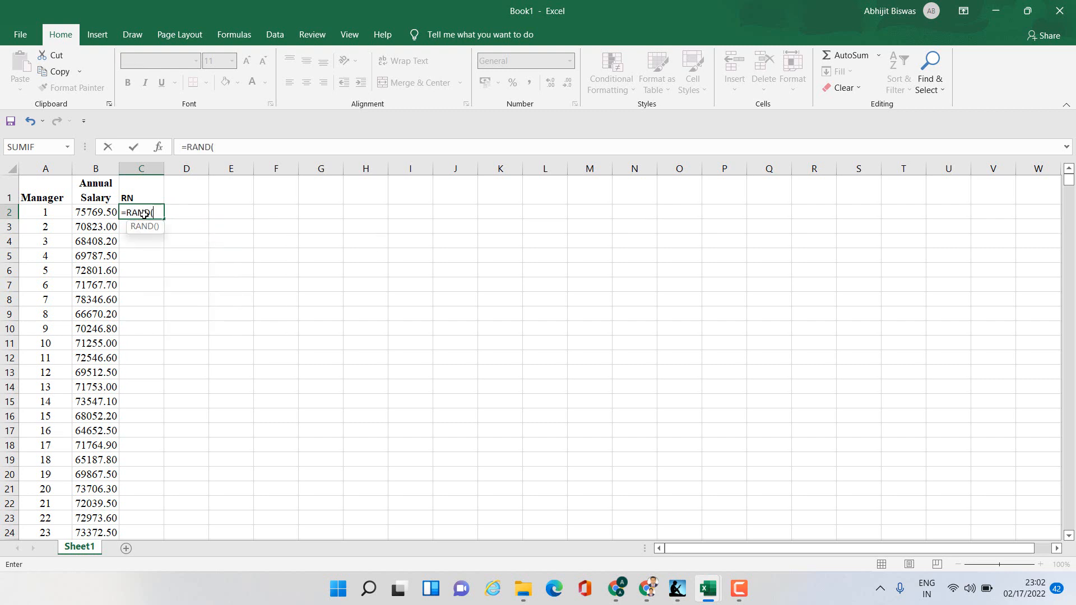
text())
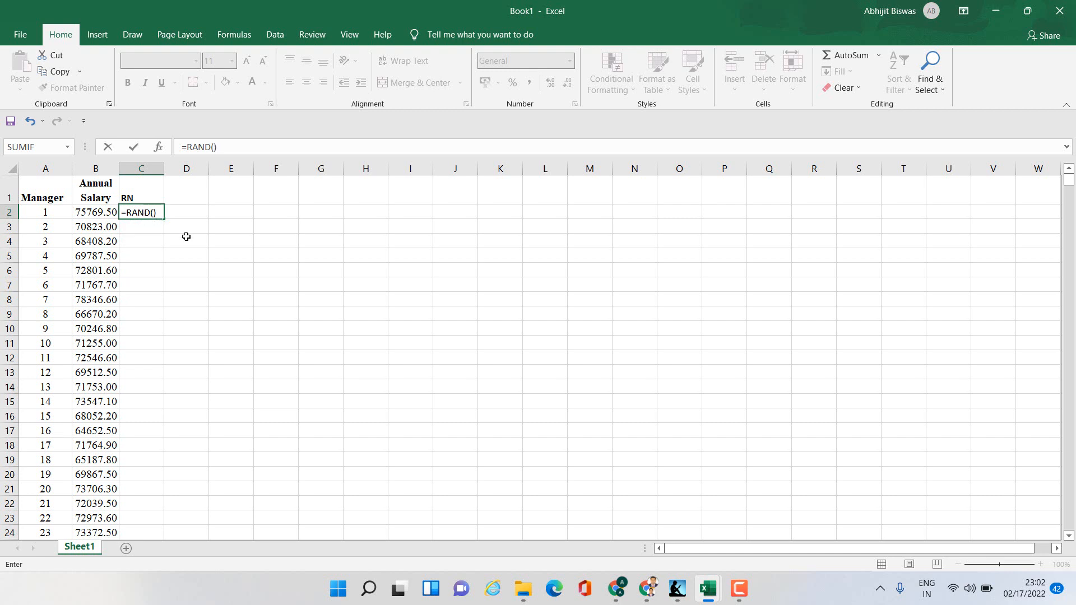
key(Return)
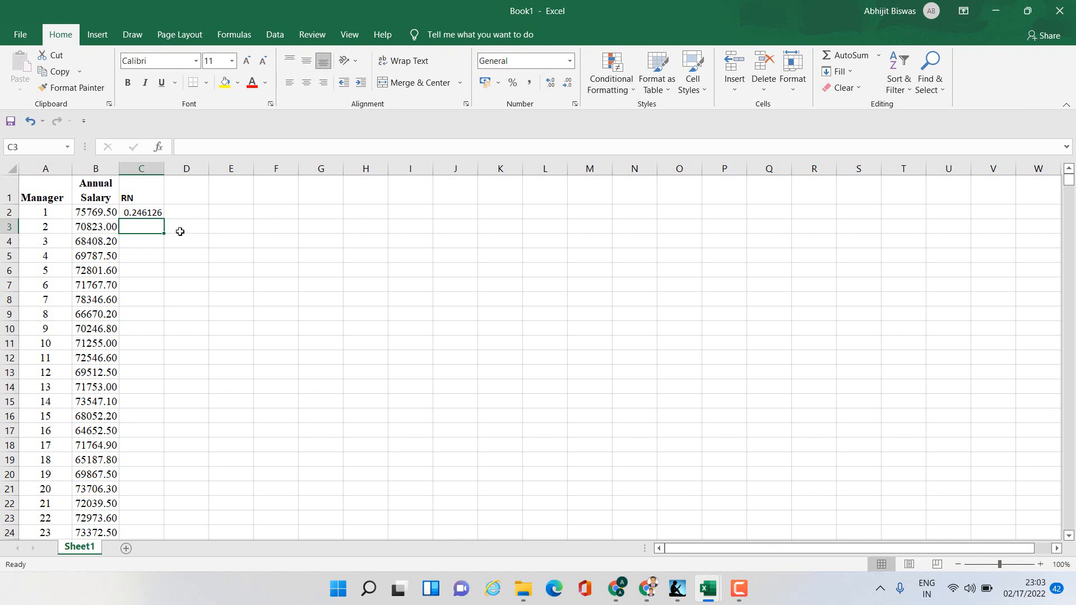
click(151, 212)
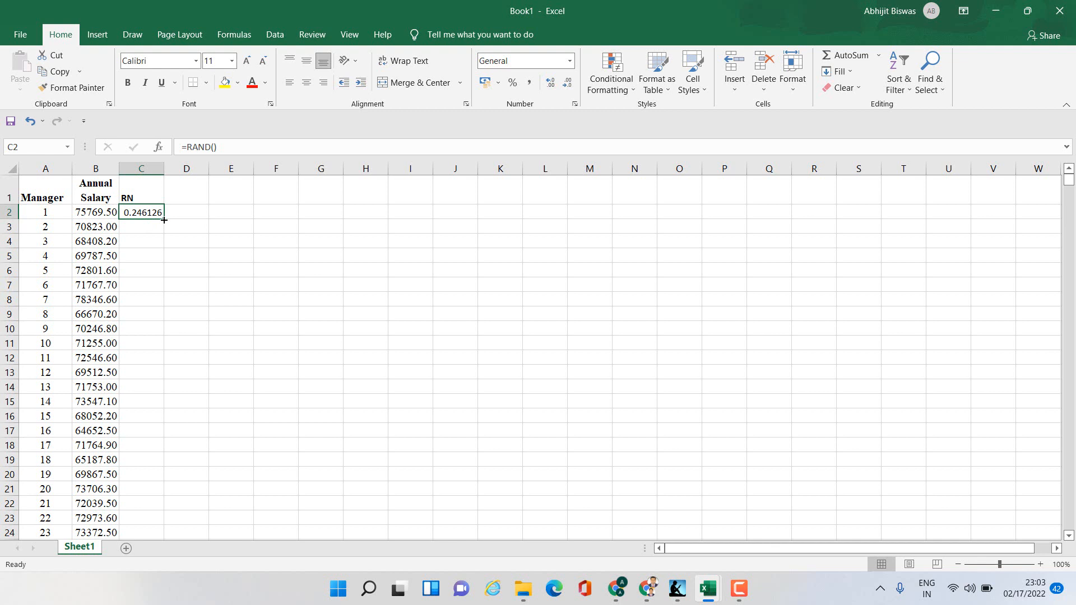
double_click(163, 220)
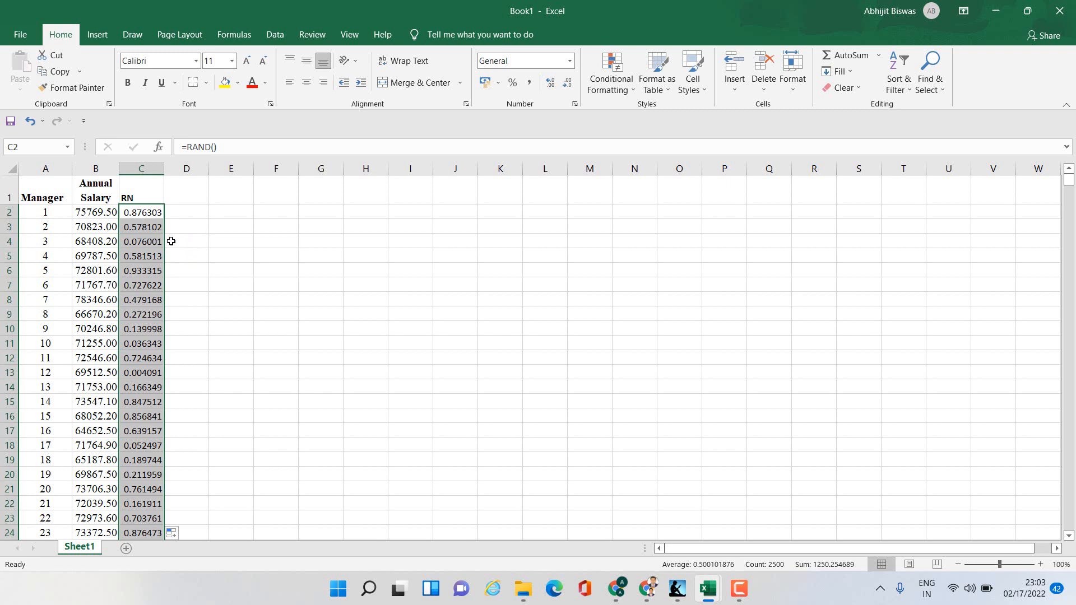
- Type 3 in E6 and 2 in G3 to make the random numbers recalculate
click(230, 262)
text(3)
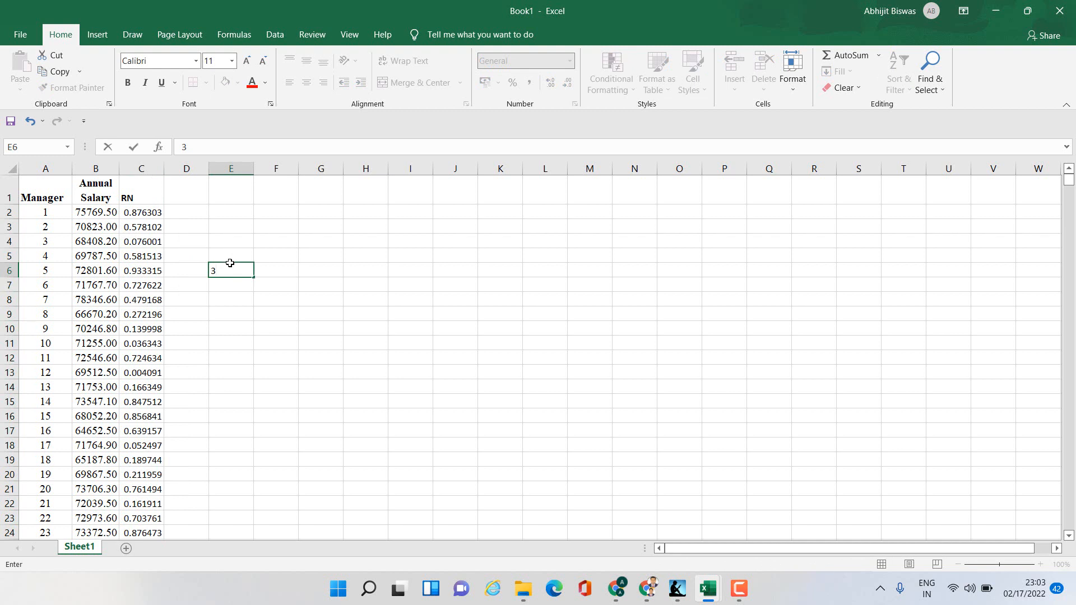
key(Return)
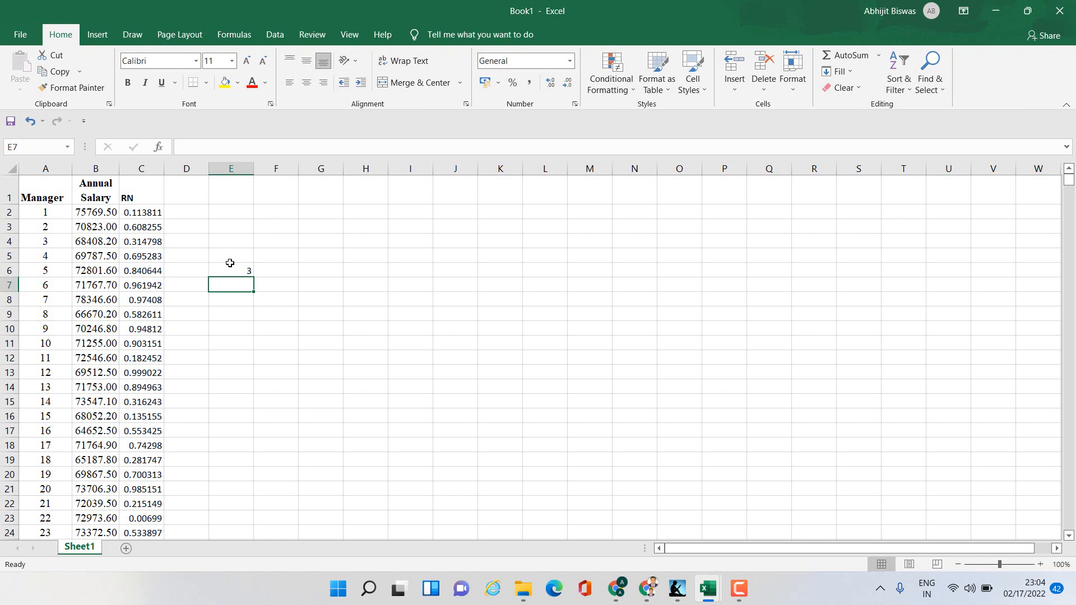
click(309, 229)
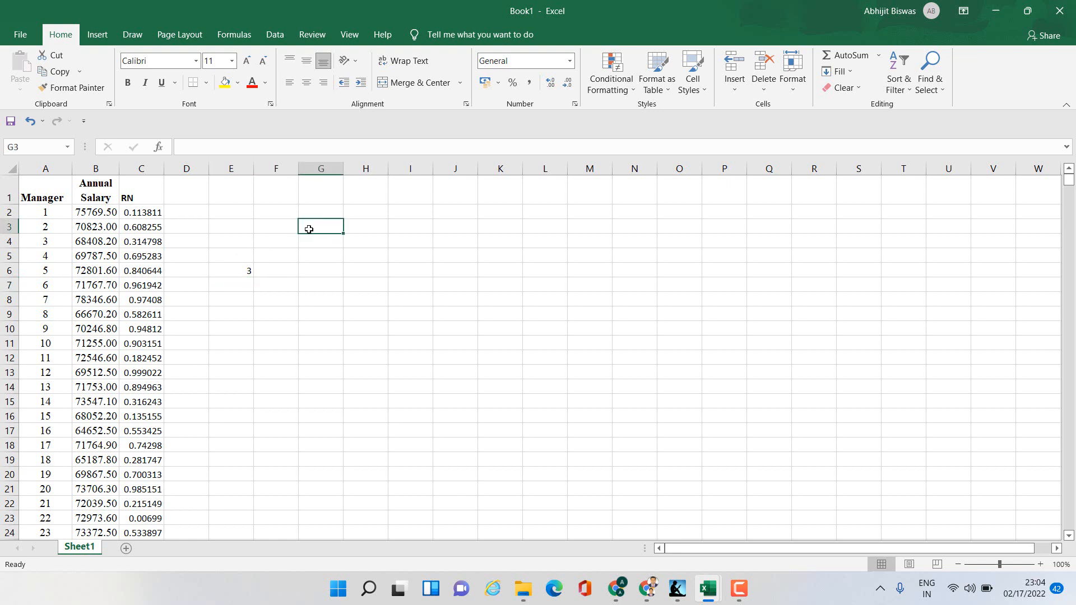
text(2)
key(Return)
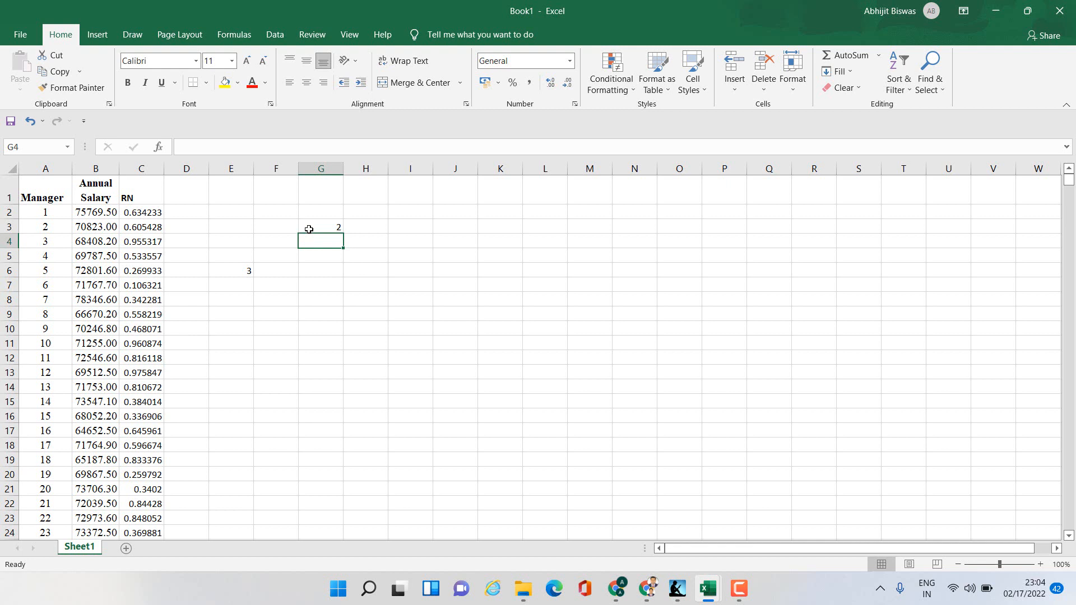
- Clear the test entries from the range E3:H6
drag(233, 230, 355, 268)
key(Delete)
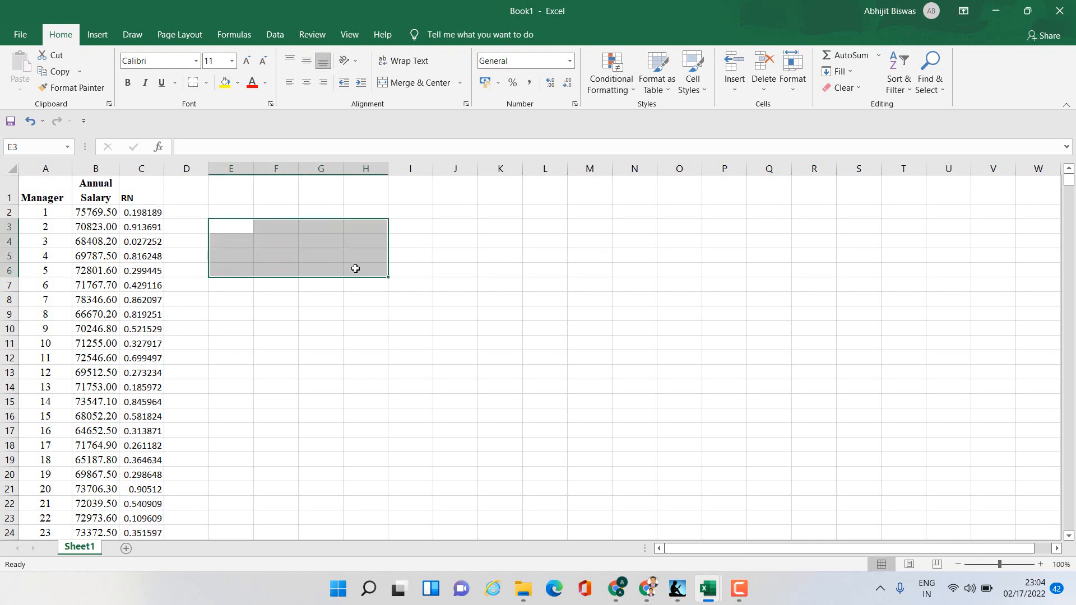
click(449, 330)
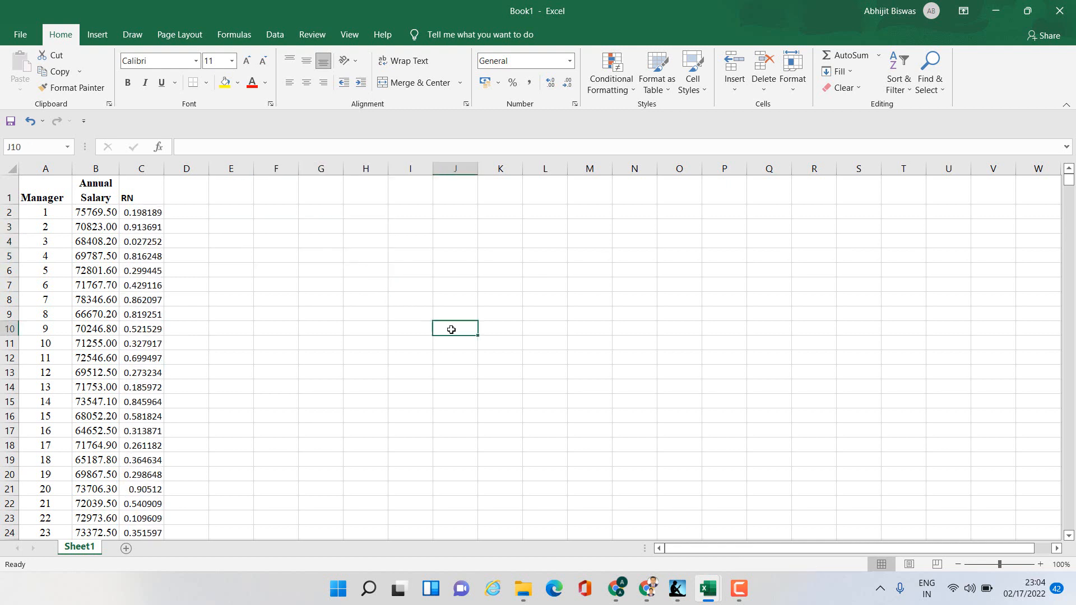
- Copy all random numbers in column C and paste them back in place as values
click(154, 213)
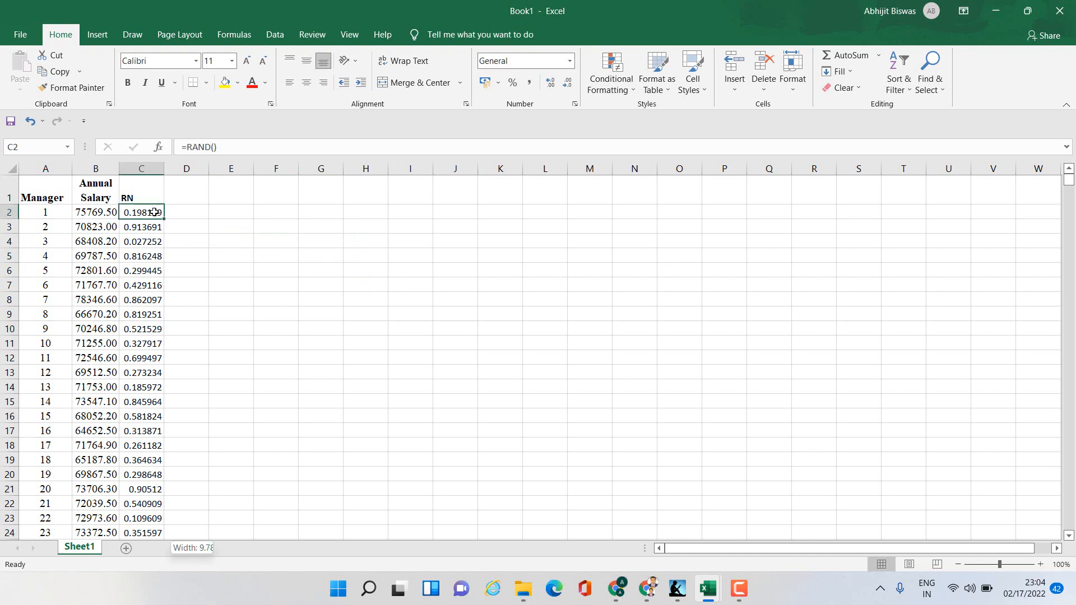
key(ctrl+shift+Down)
scroll(181, 229, up, 4)
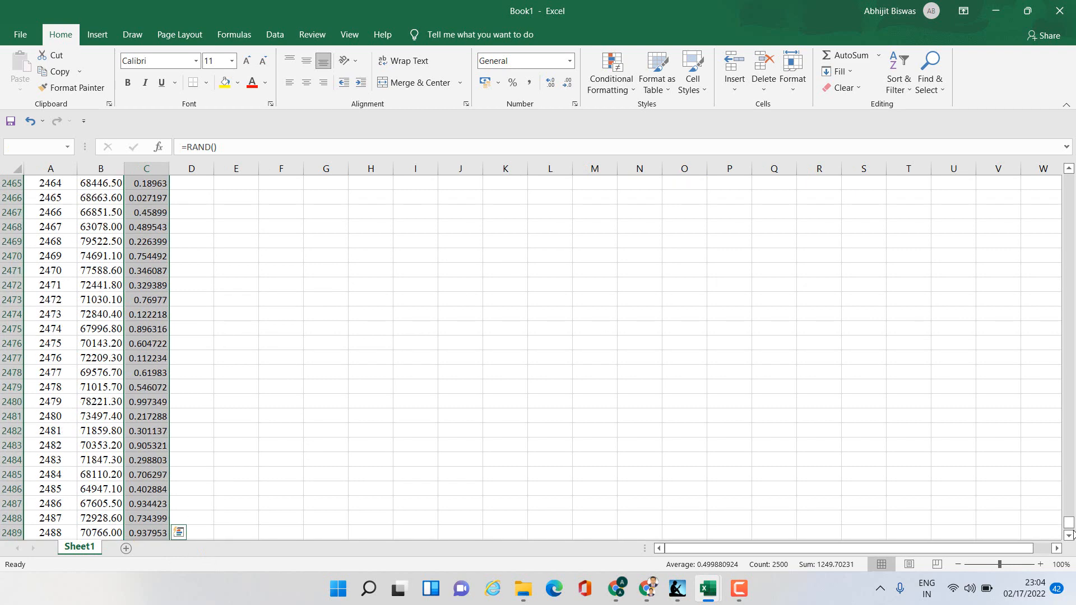
drag(1068, 522, 1061, 171)
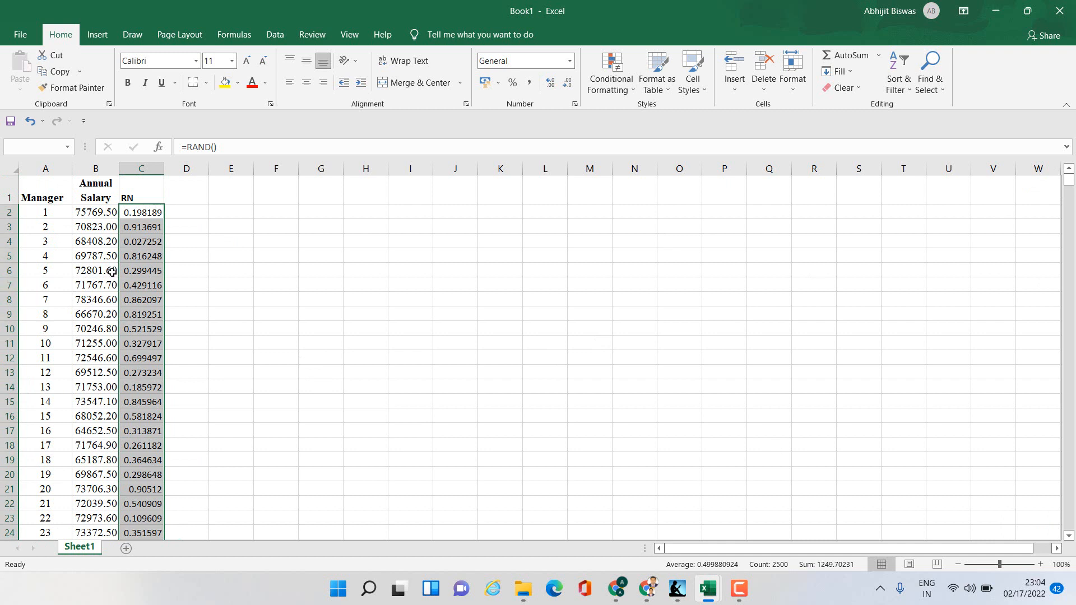
right_click(132, 262)
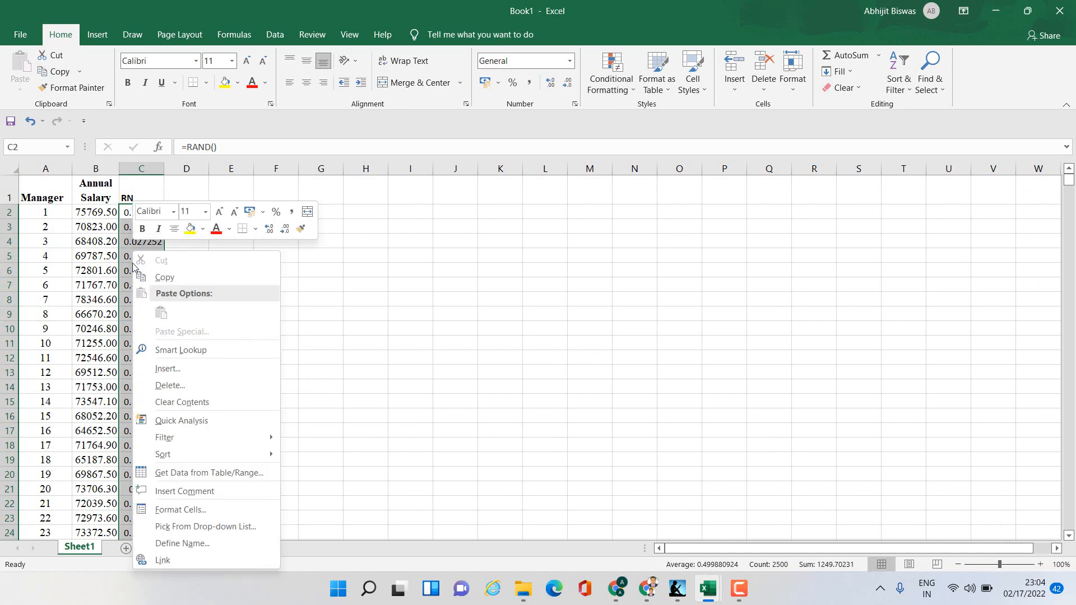
click(167, 278)
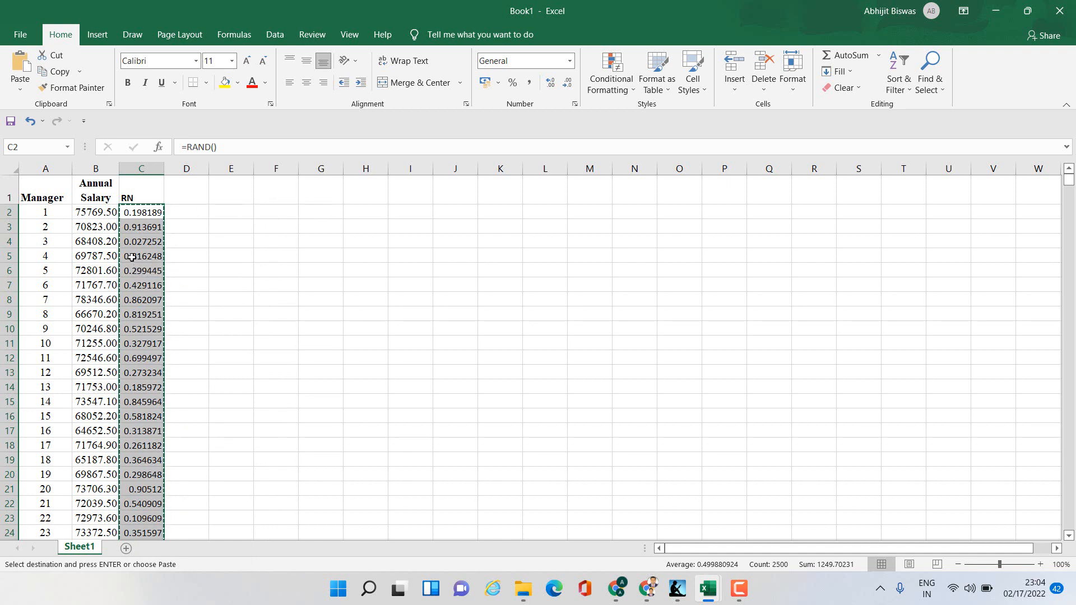
right_click(133, 260)
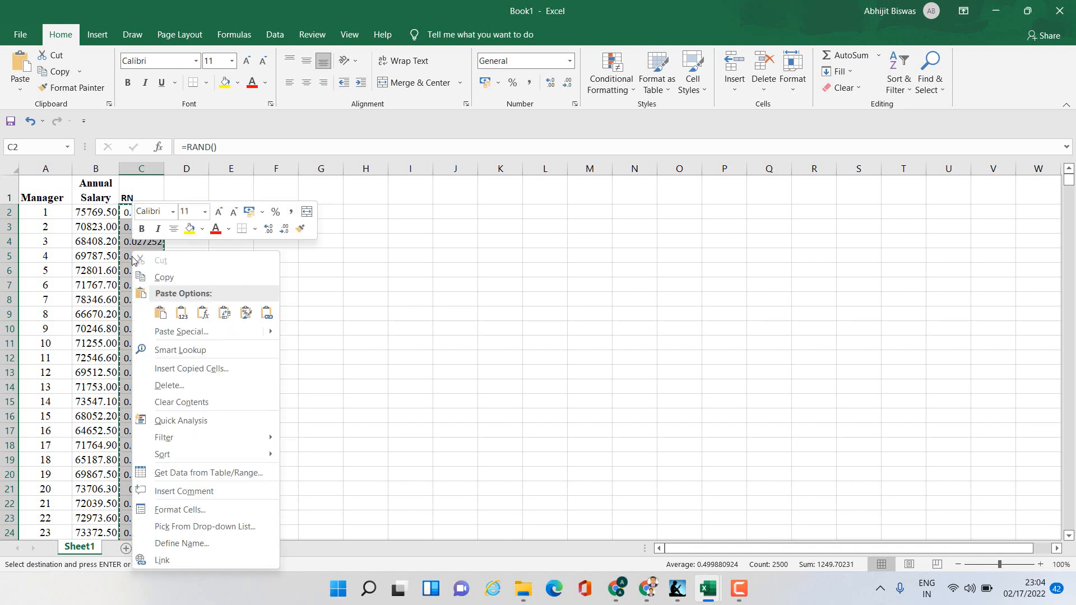
click(181, 314)
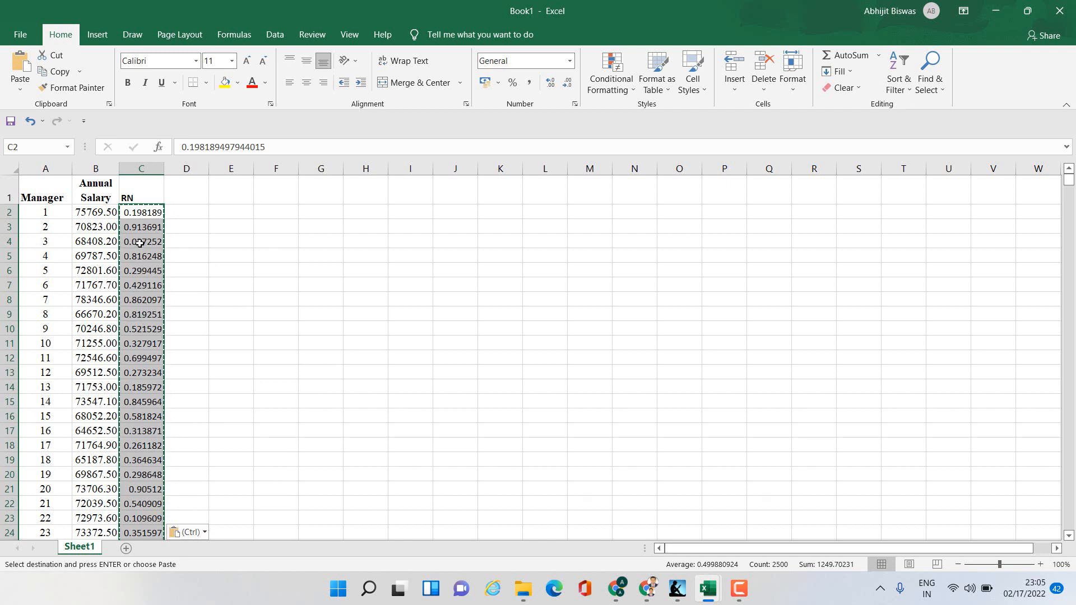
- Type 3 in F7 and 2 in H3 to test that the random numbers stay fixed
double_click(224, 258)
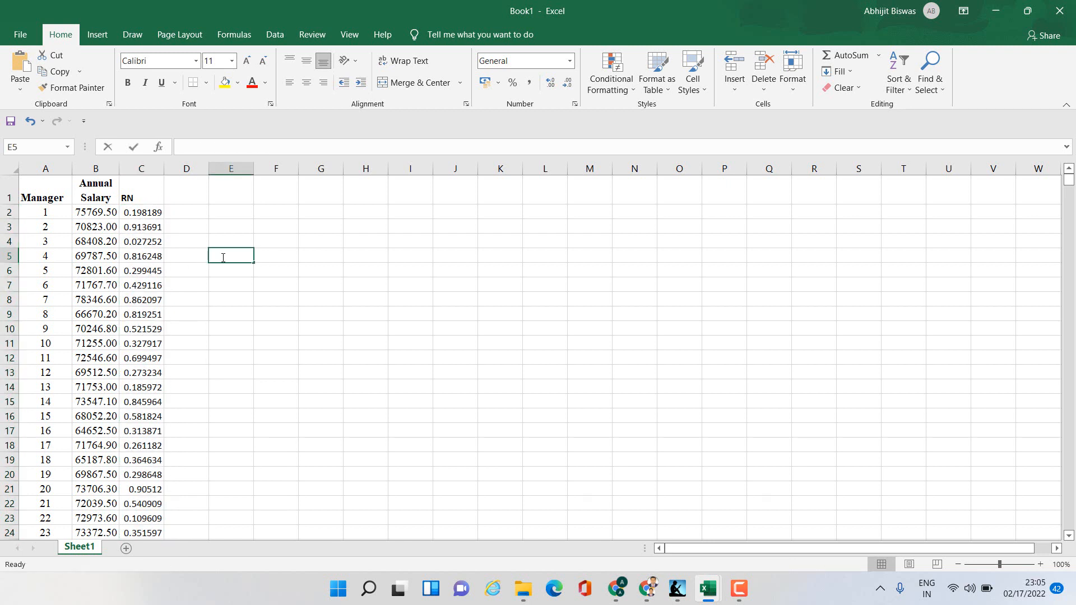
click(281, 280)
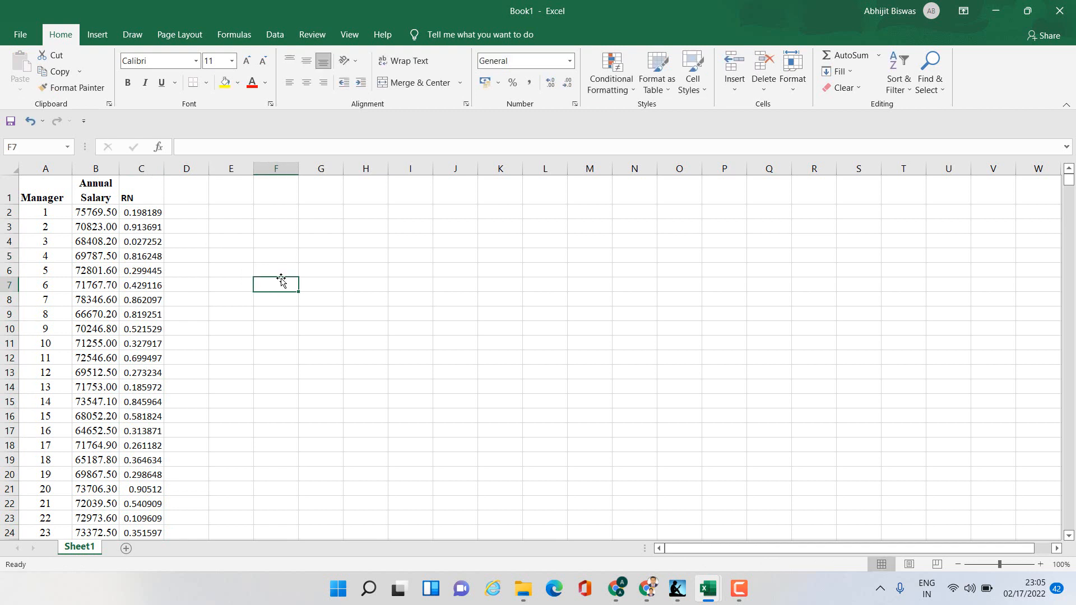
text(3)
key(Return)
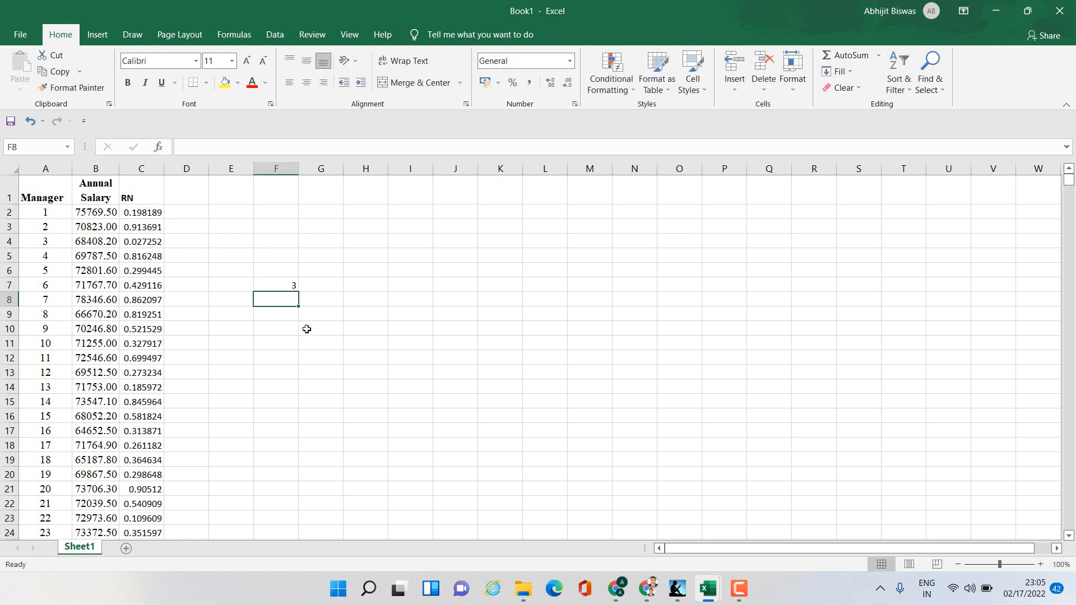
click(359, 232)
text(2)
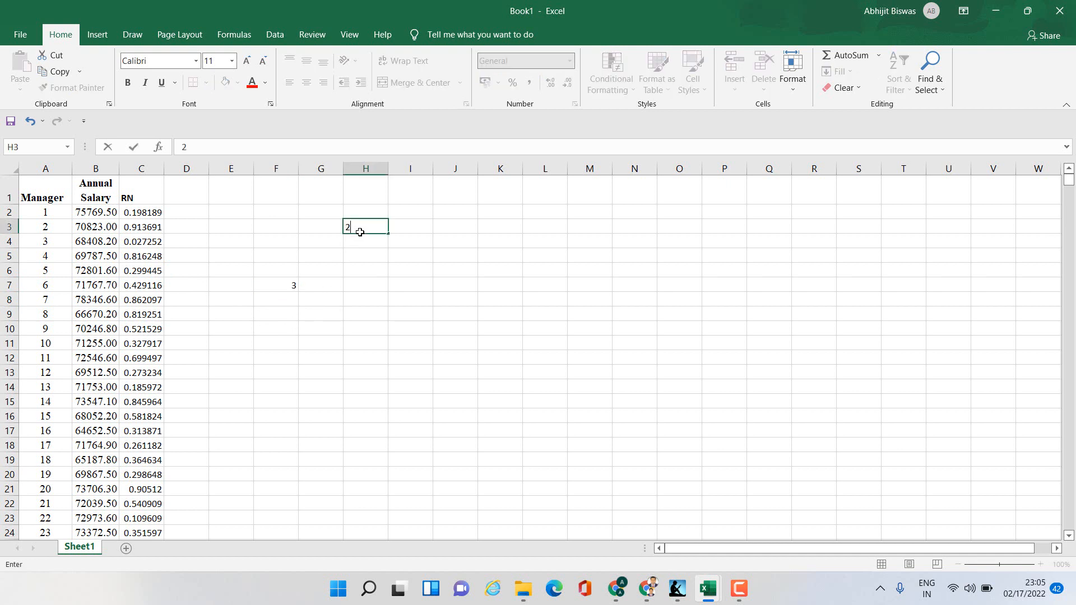
key(Return)
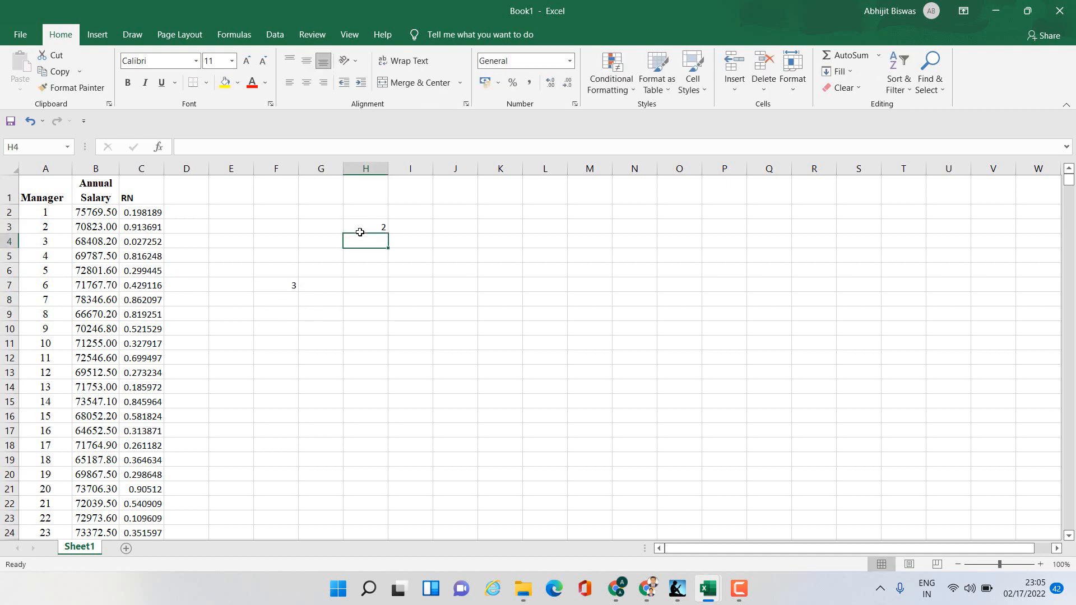
- Clear the test entries from the range F3:H7
drag(283, 223, 360, 291)
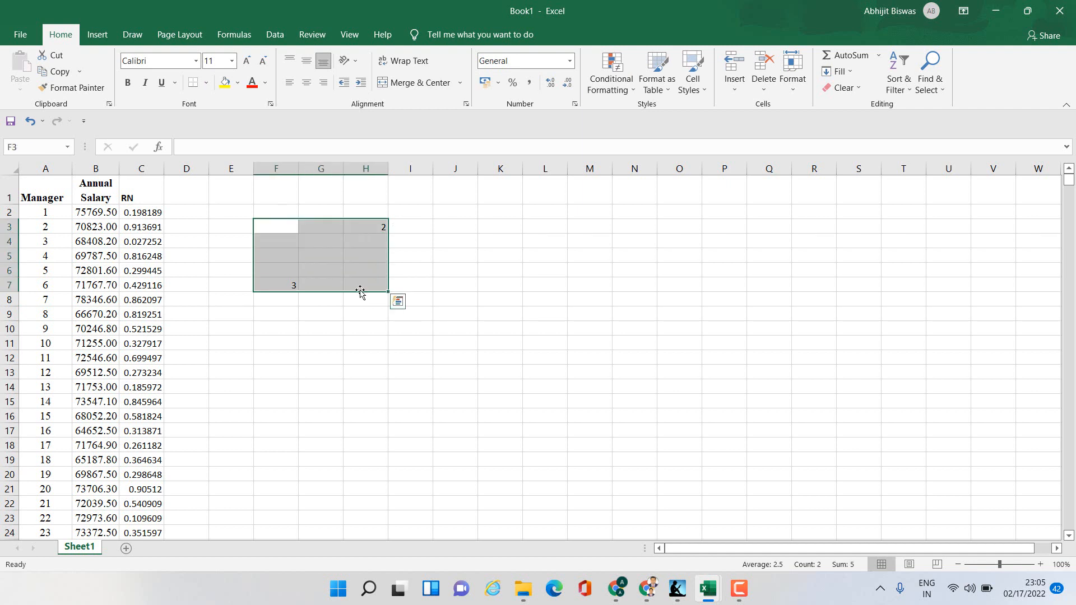
key(Delete)
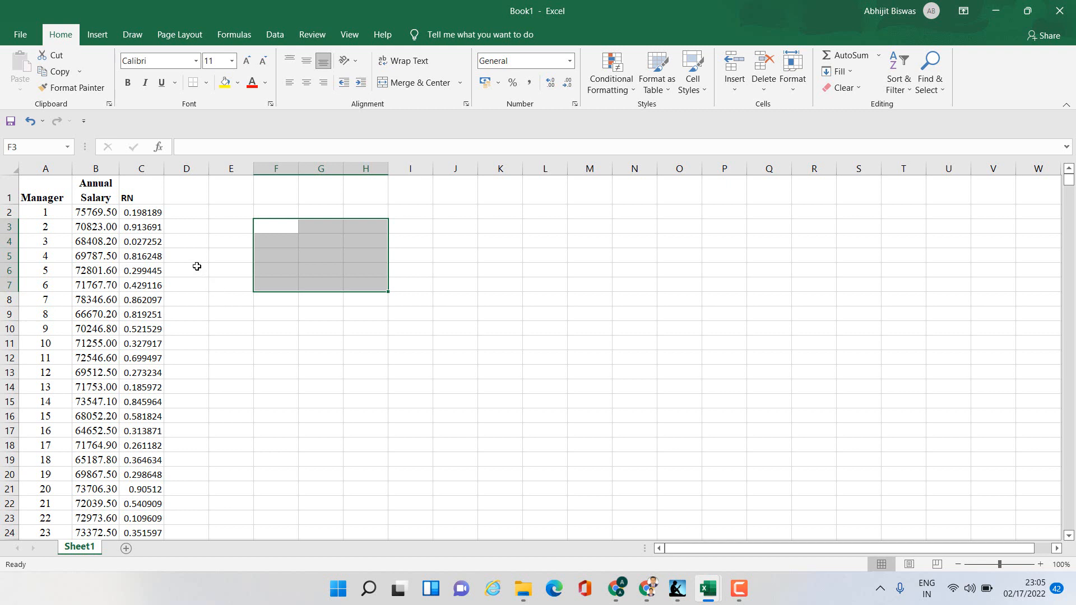
click(290, 353)
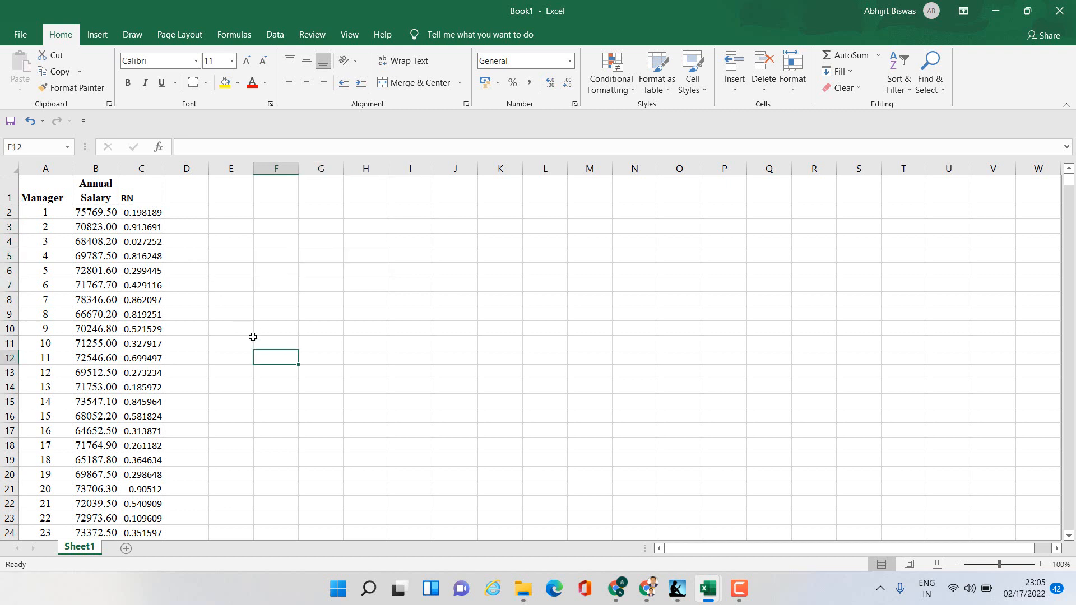
- Turn on filtering for the table and sort the RN column from smallest to largest
click(139, 196)
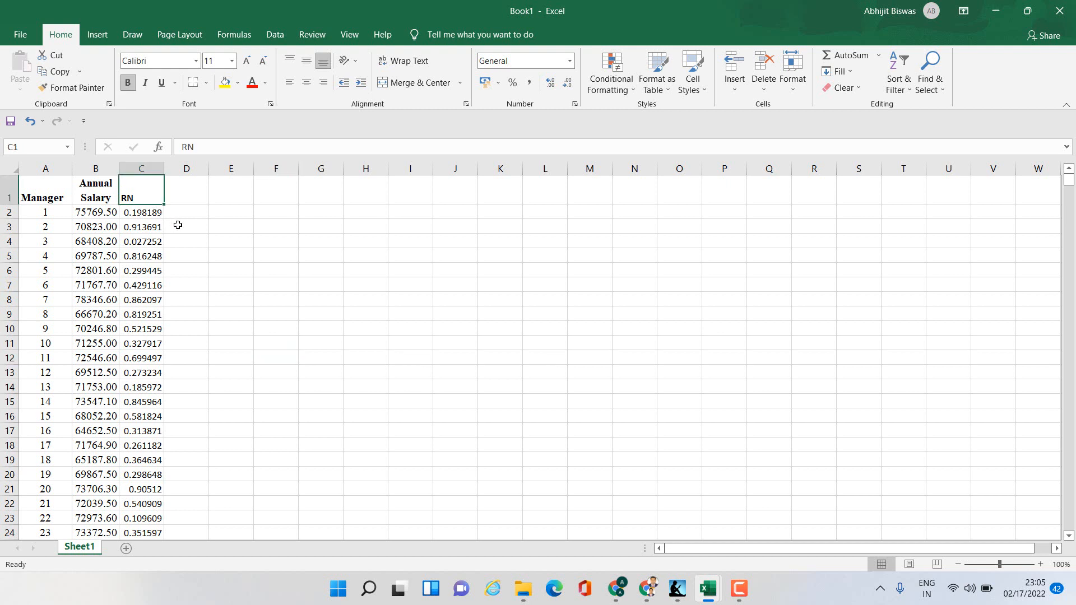
click(275, 38)
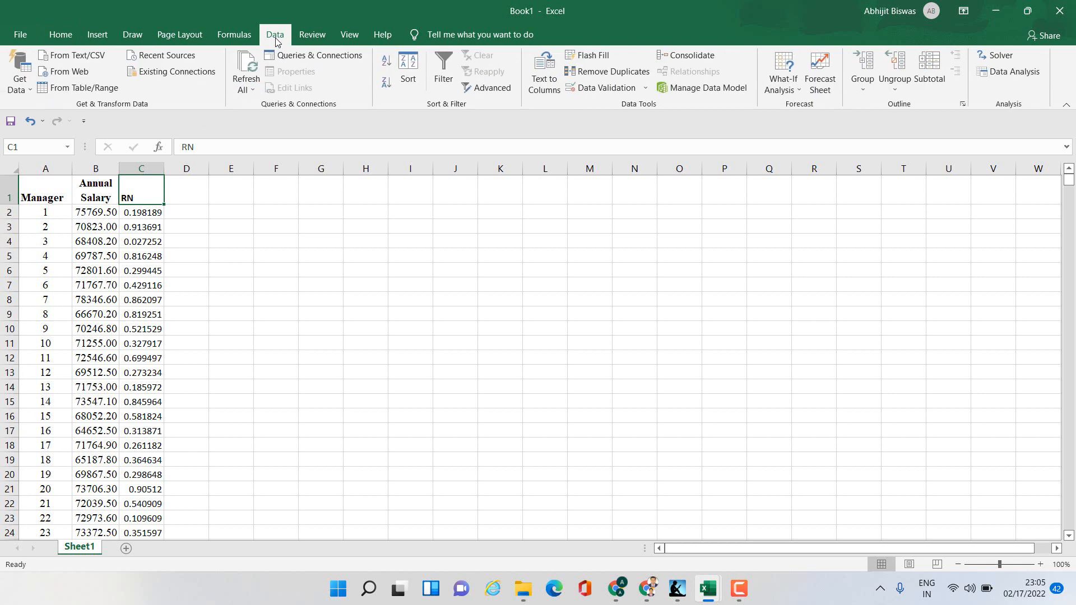
click(445, 71)
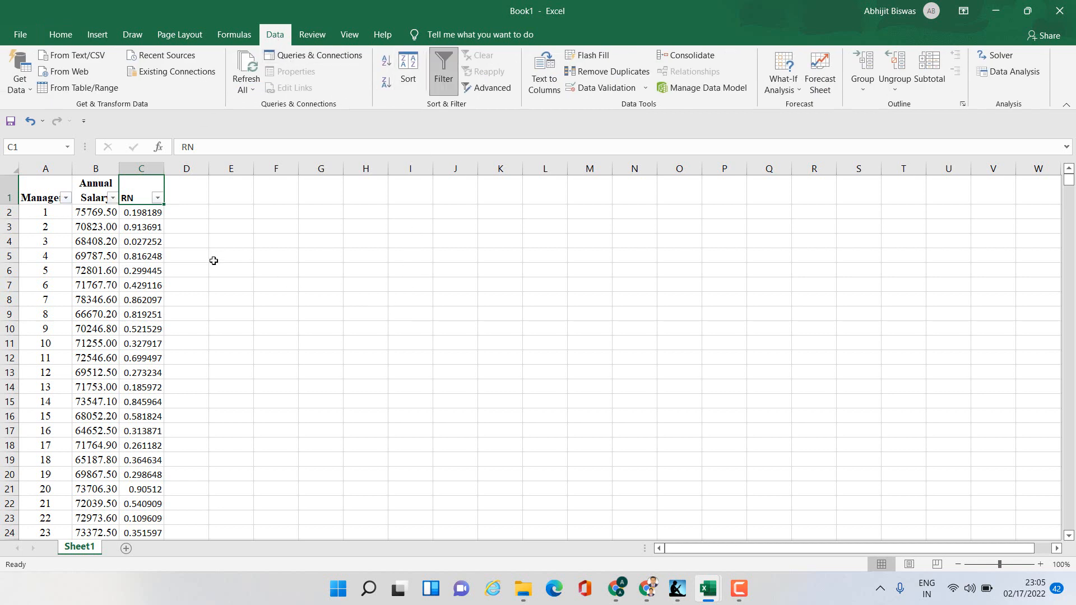
click(159, 199)
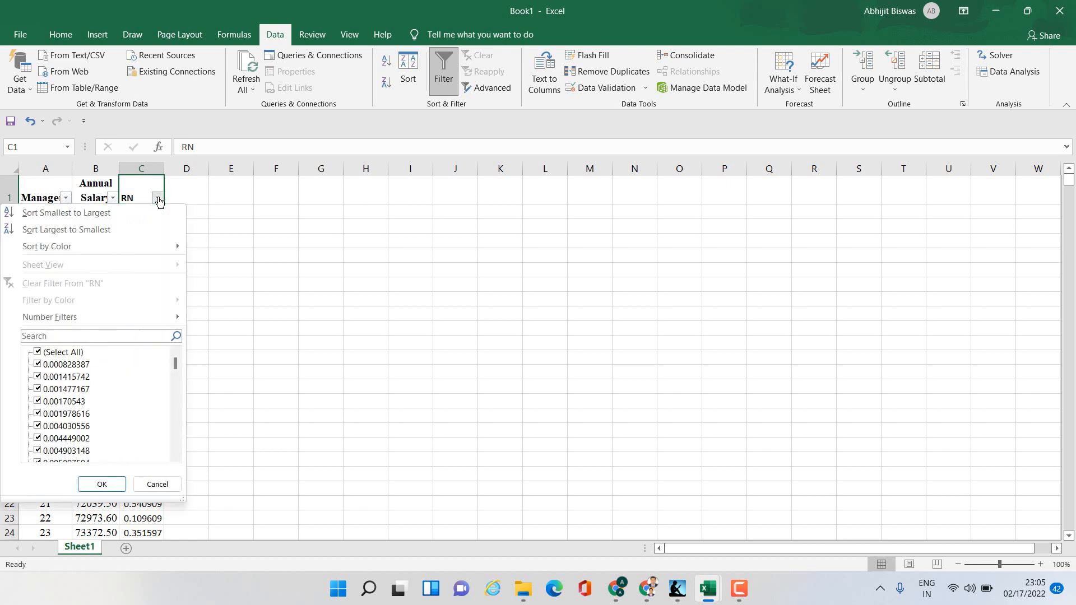
click(54, 213)
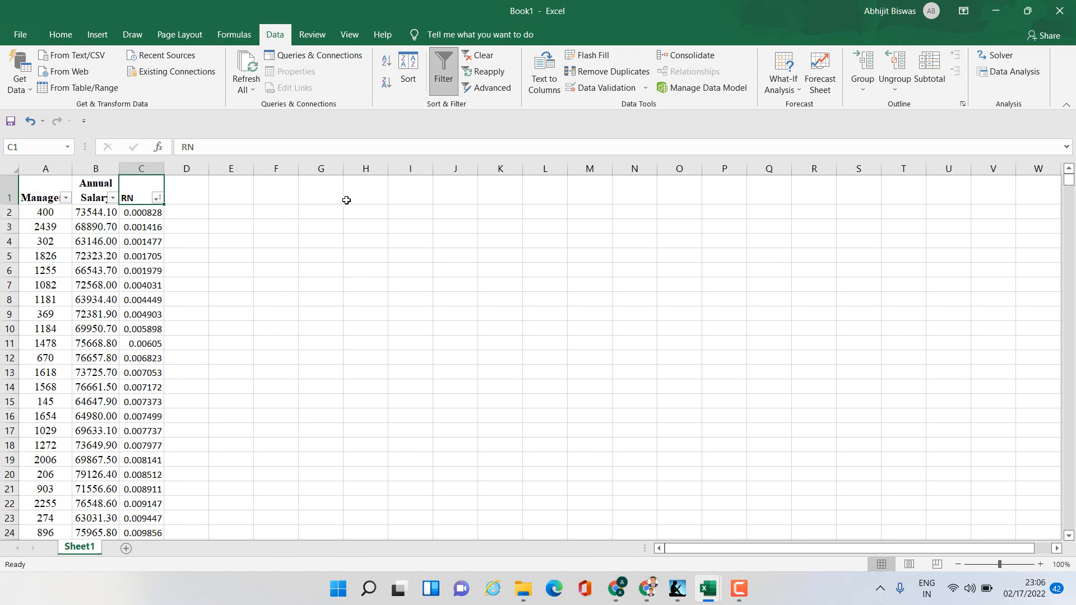
- Copy the Manager and Annual Salary headers to I1:J1 and widen column I to fit
drag(28, 186, 96, 198)
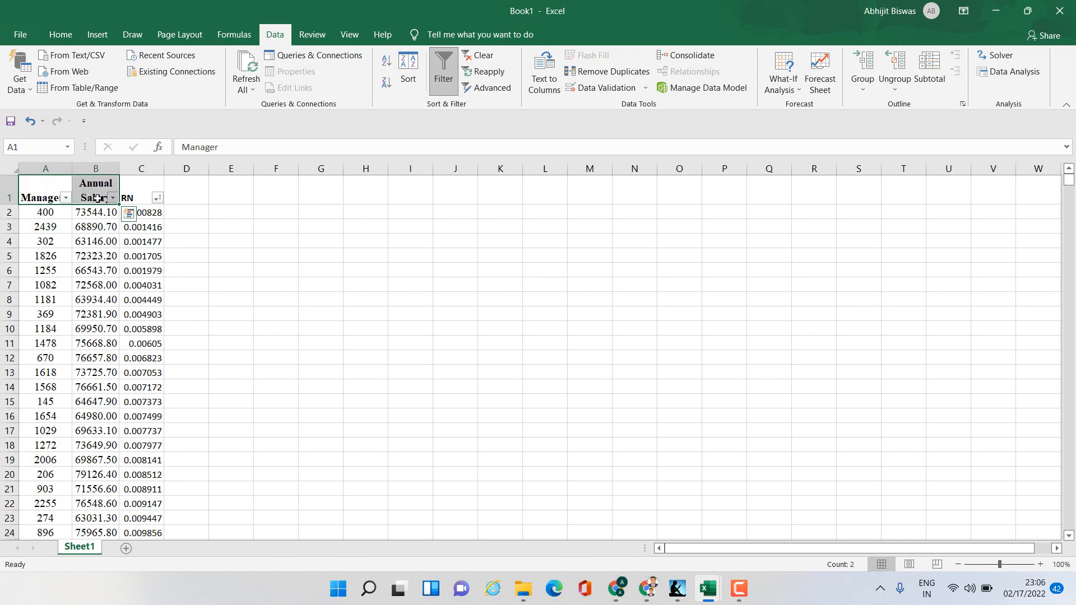
key(ctrl+c)
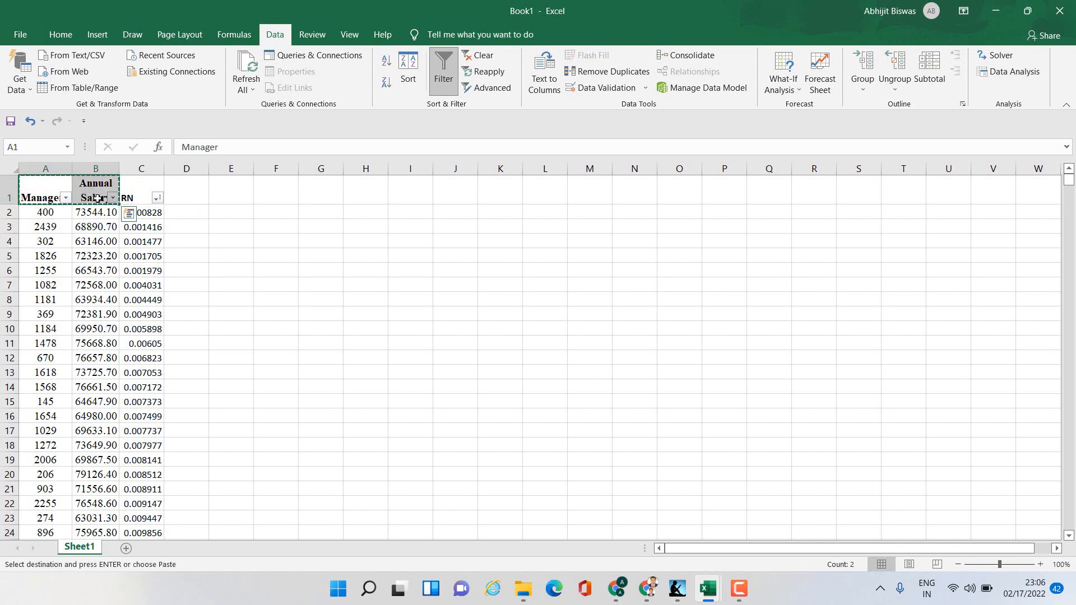
click(410, 195)
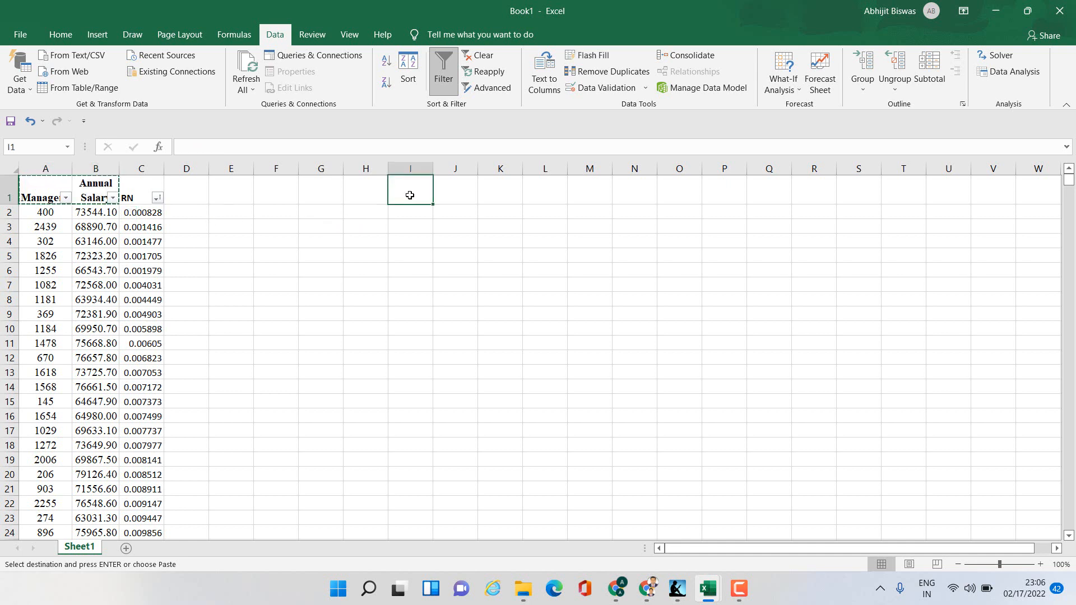
key(ctrl+v)
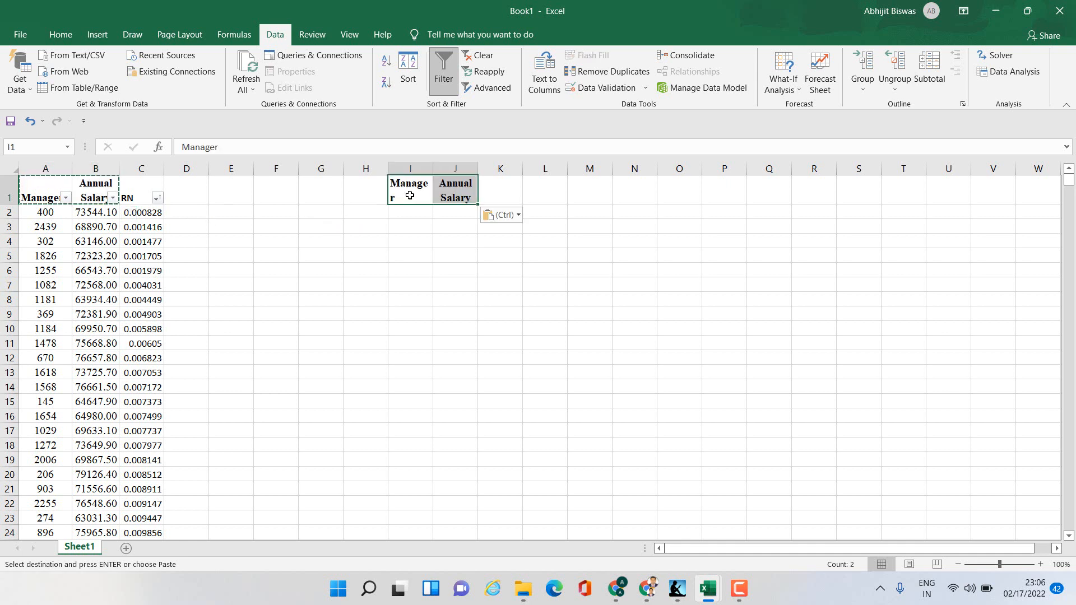
click(433, 169)
drag(433, 170, 441, 170)
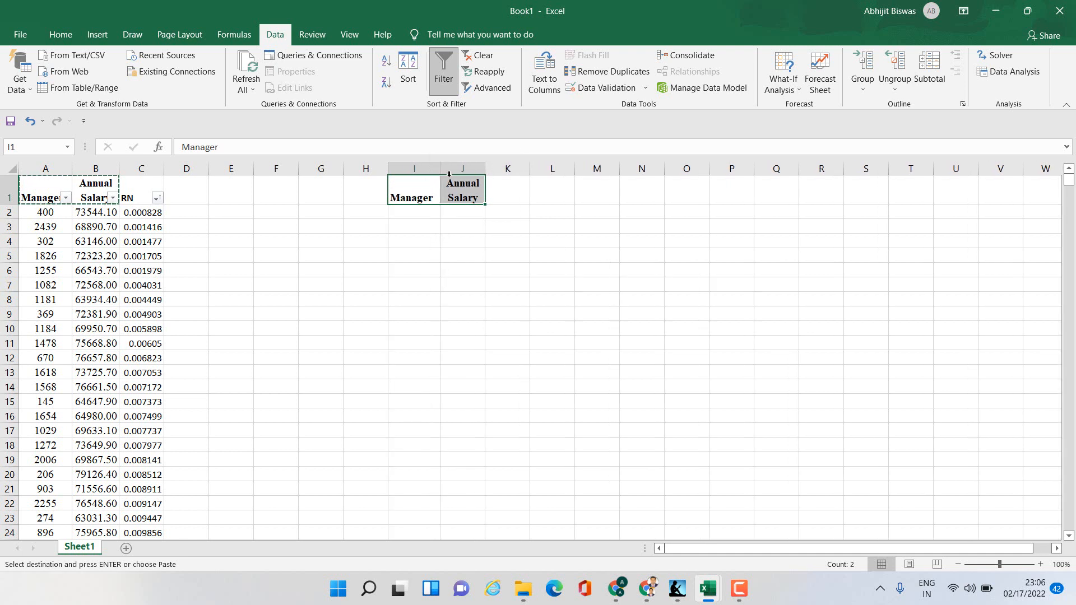
- Enter =A2 in I2 and fill it down to I31 to list the first 30 sorted managers
click(561, 265)
click(405, 213)
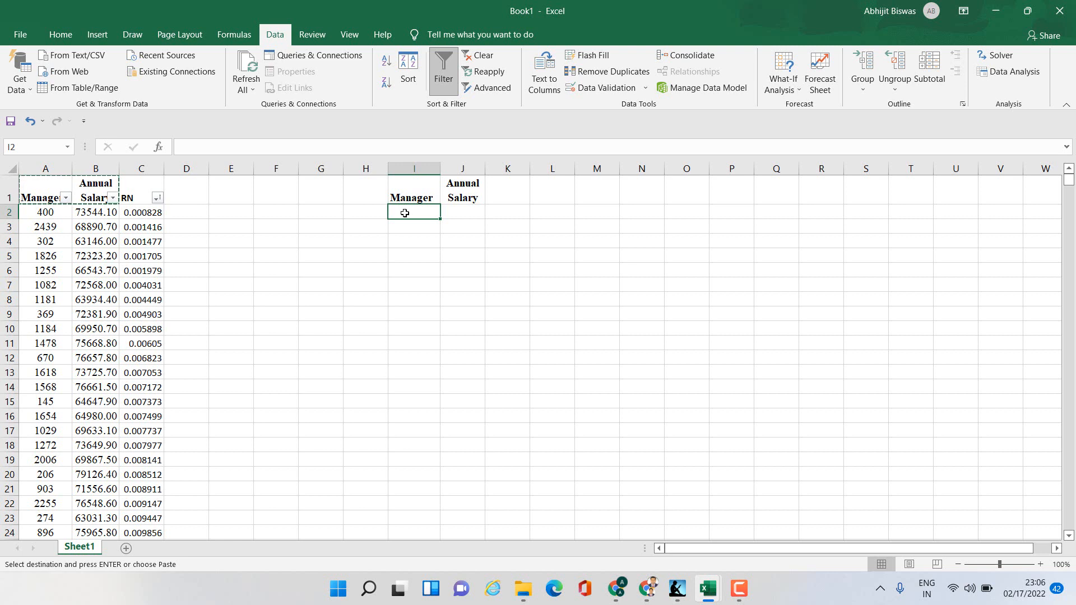
text(=)
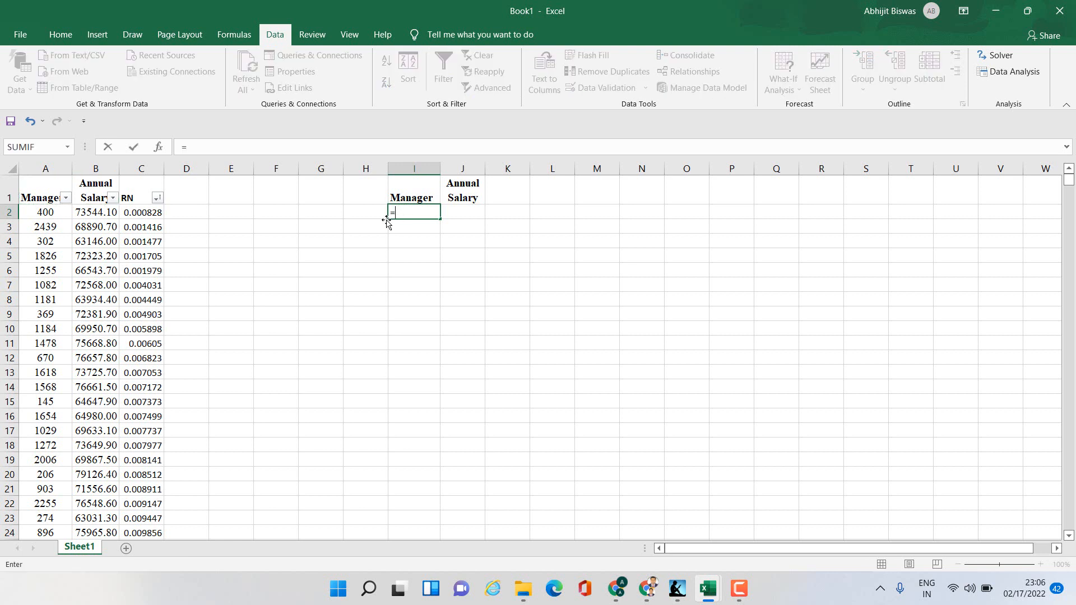
click(51, 215)
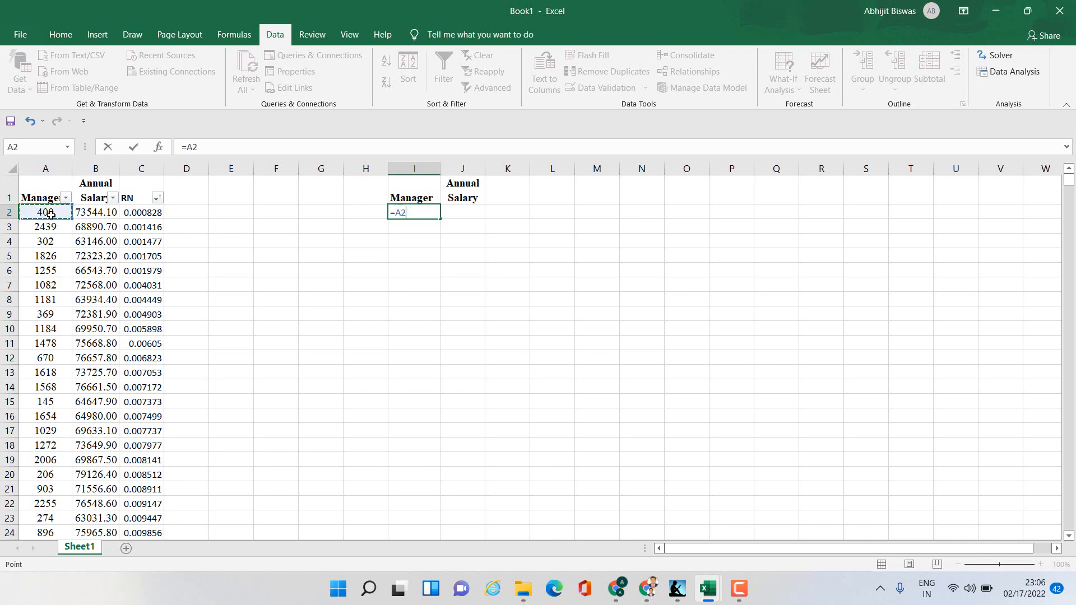
key(Return)
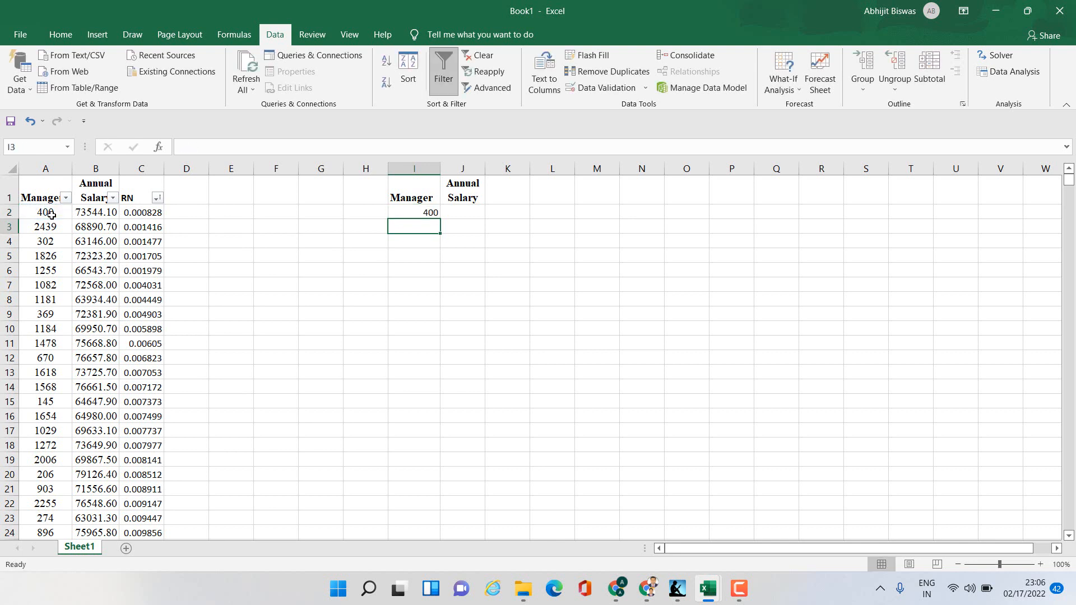
click(409, 216)
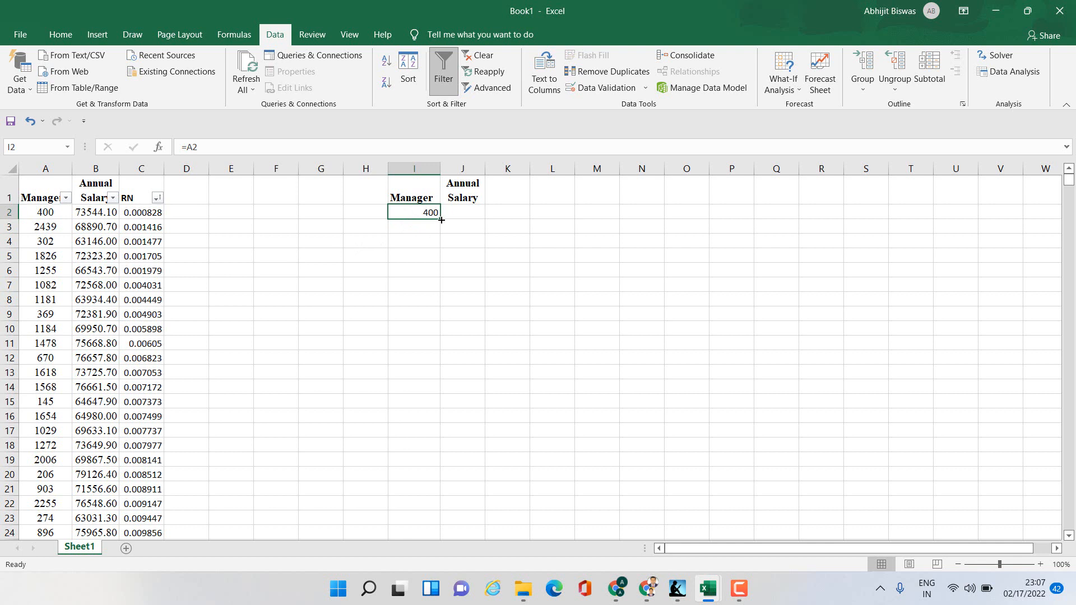
drag(441, 220, 444, 480)
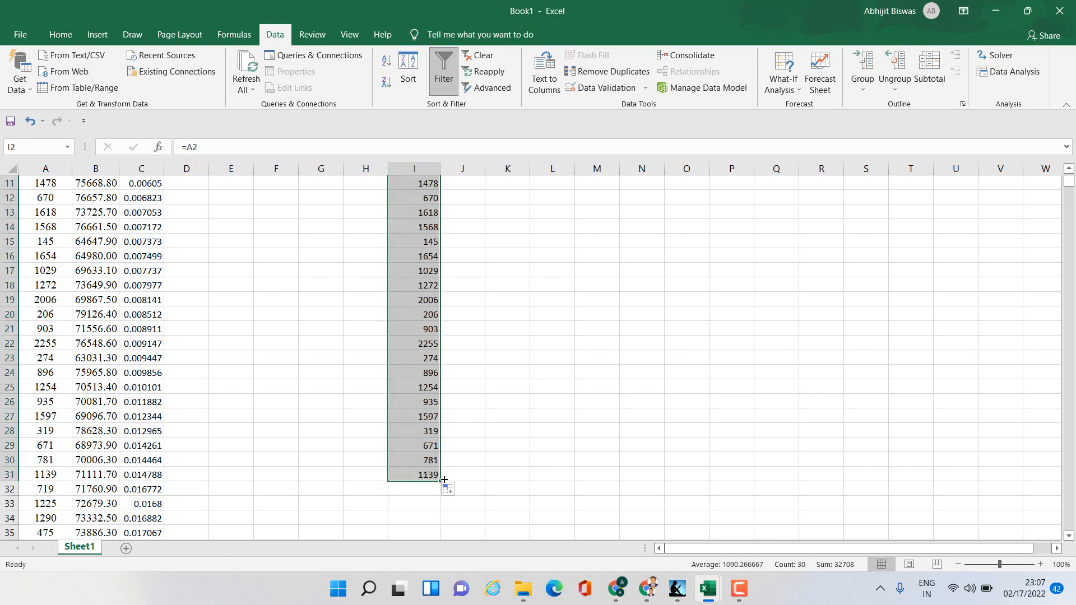
- Enter =B2 in J2 and fill it down alongside the sampled manager numbers
scroll(503, 427, up, 3)
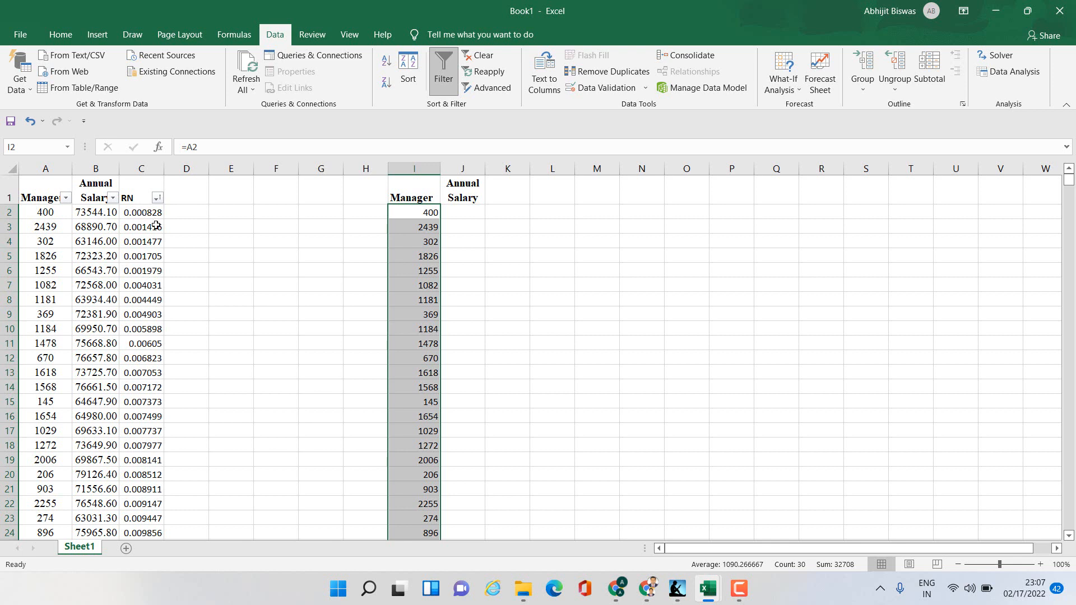
click(471, 218)
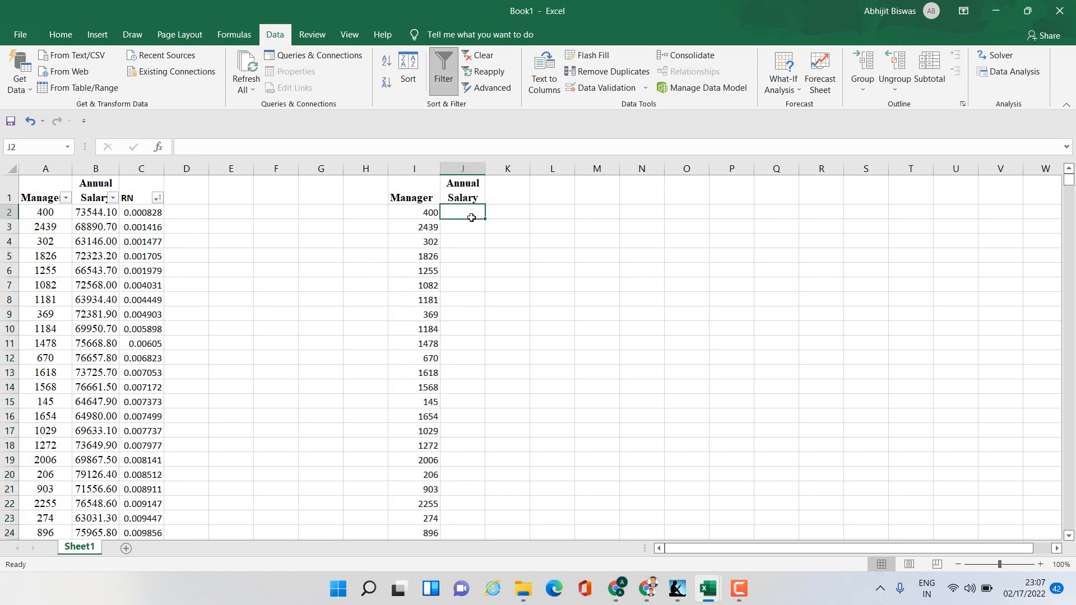
text(=)
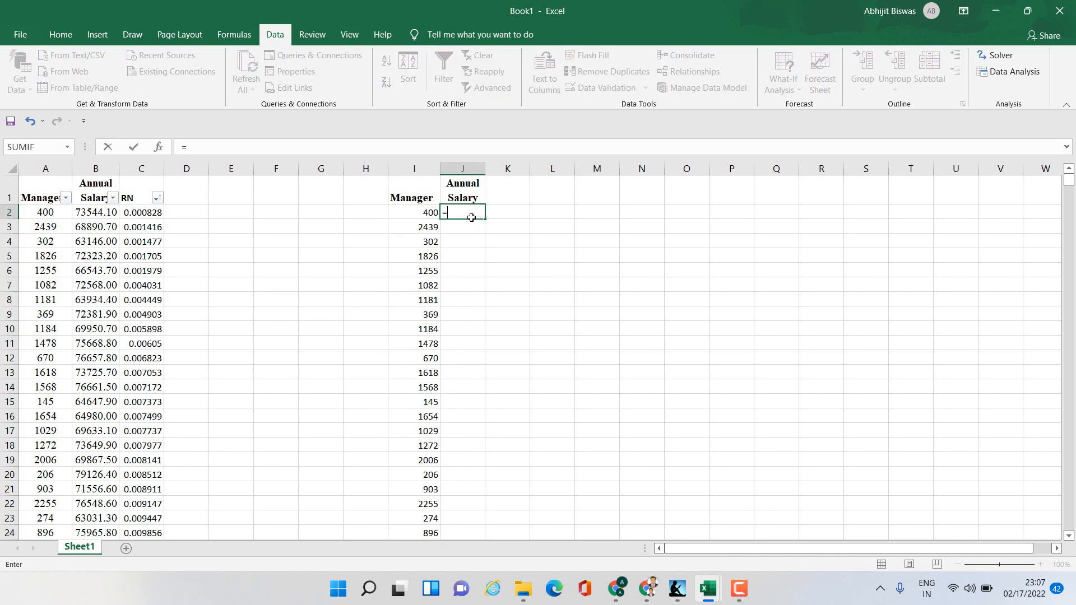
click(93, 214)
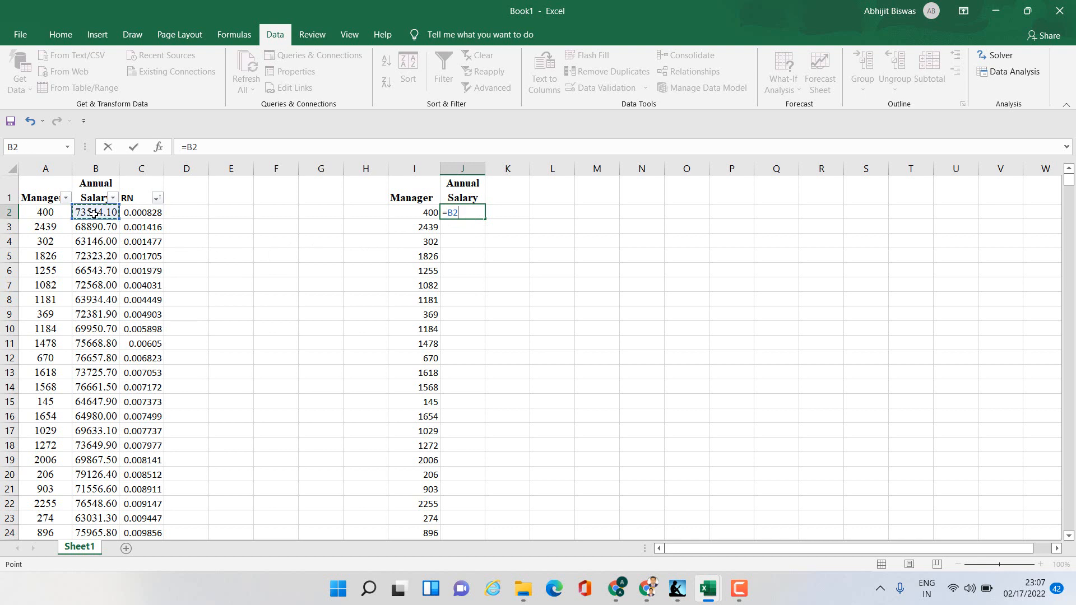
key(Return)
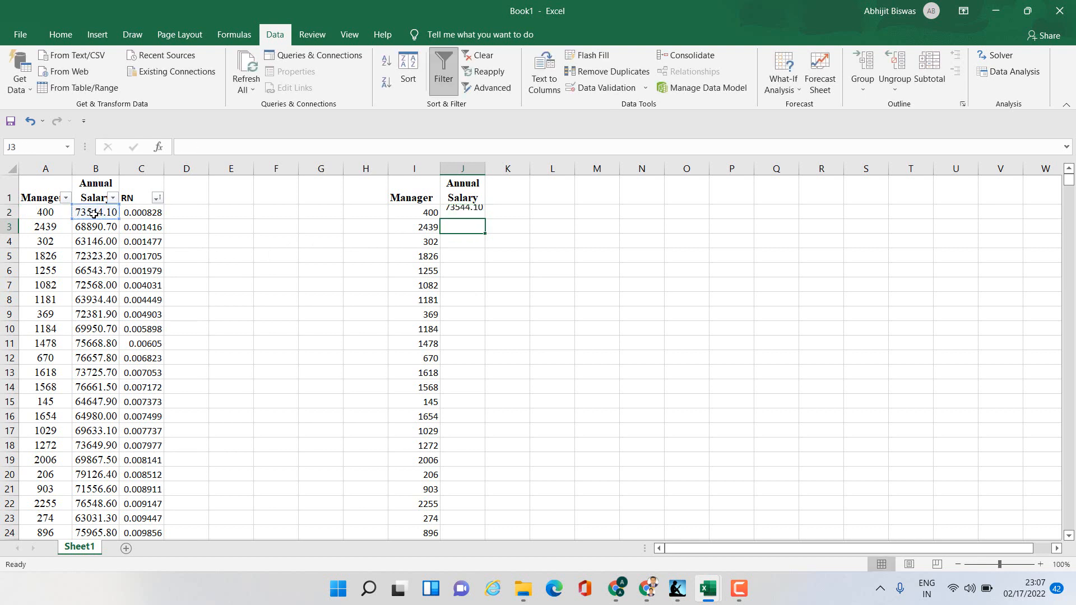
click(462, 213)
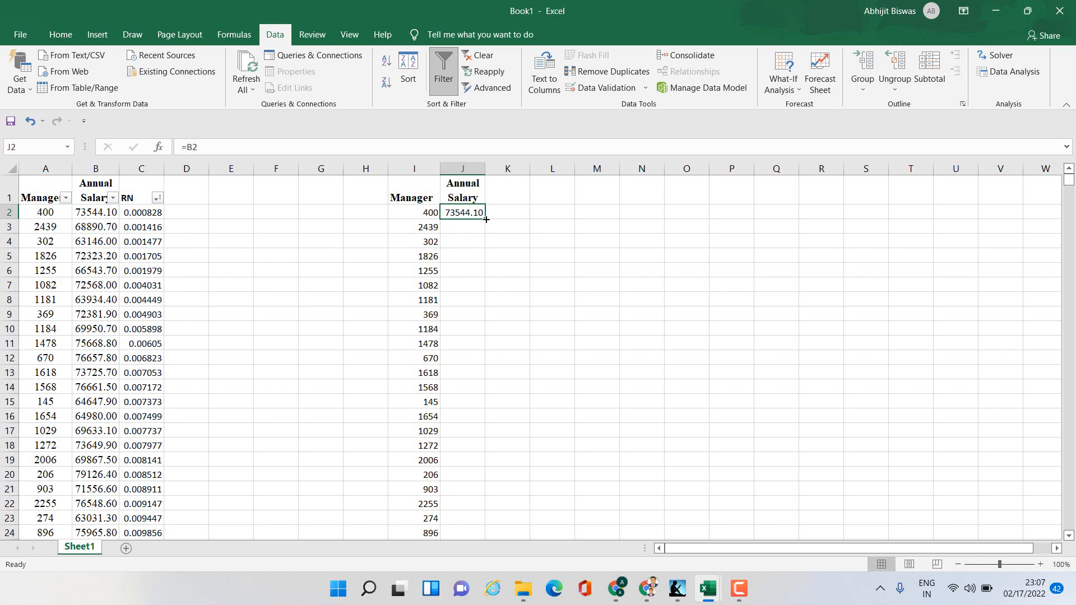
double_click(486, 220)
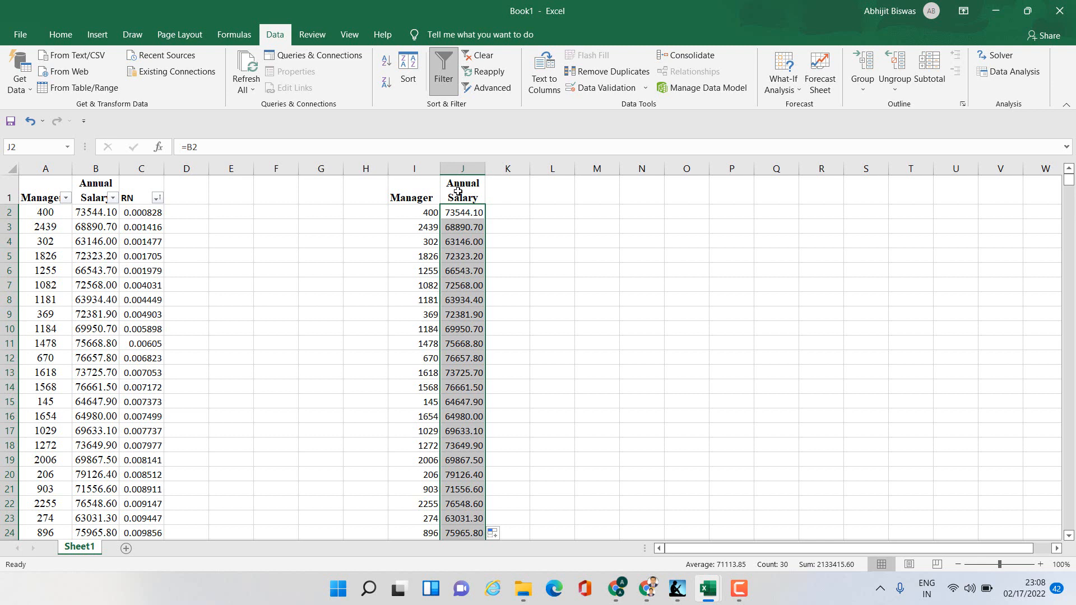
- Label cell L2 as Sample mean
click(538, 389)
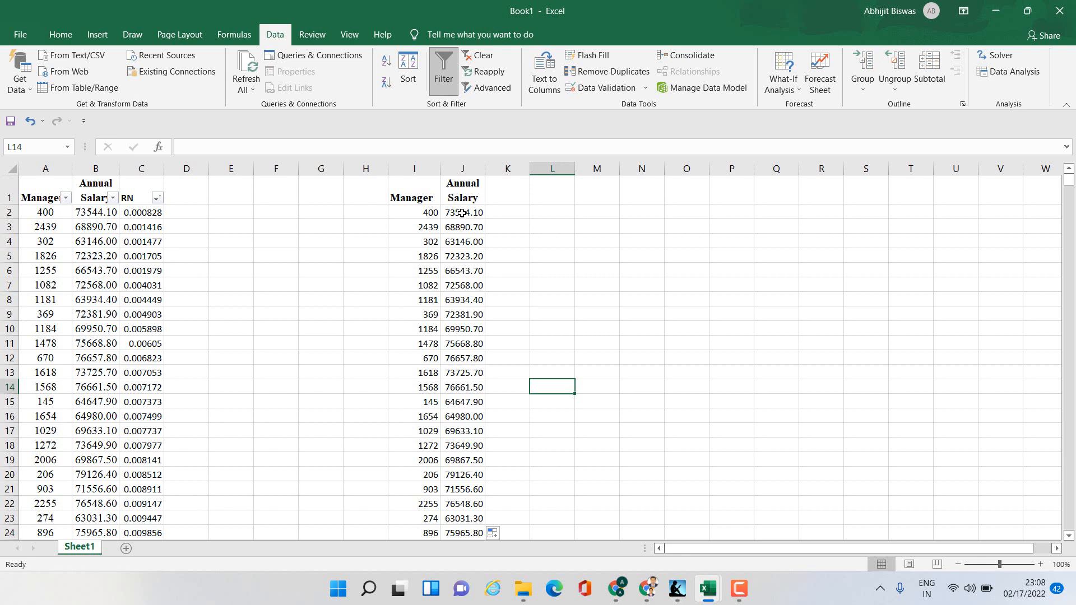
click(550, 214)
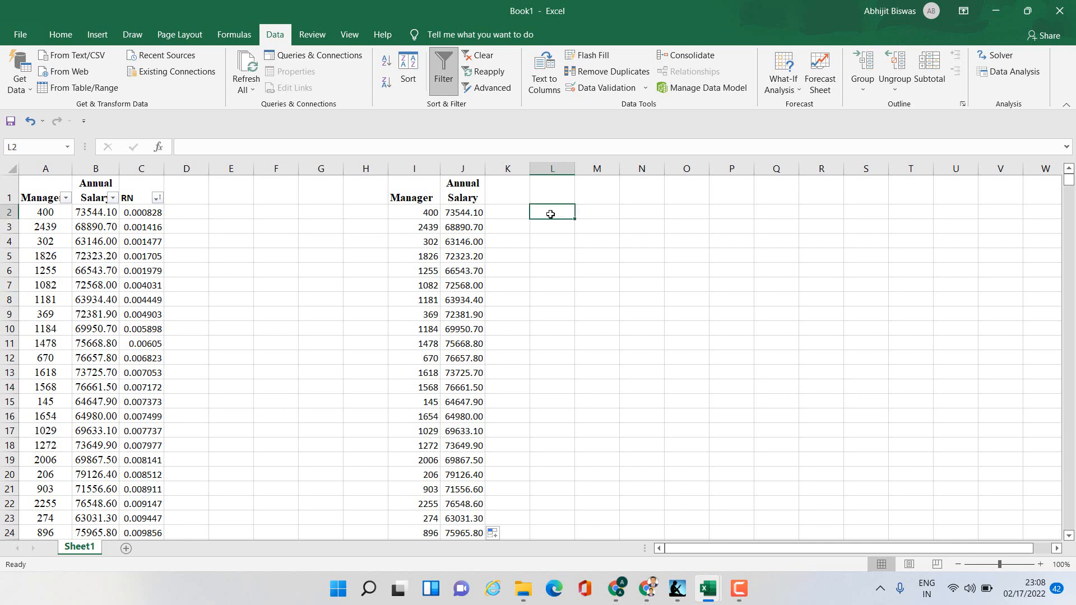
text(Sam)
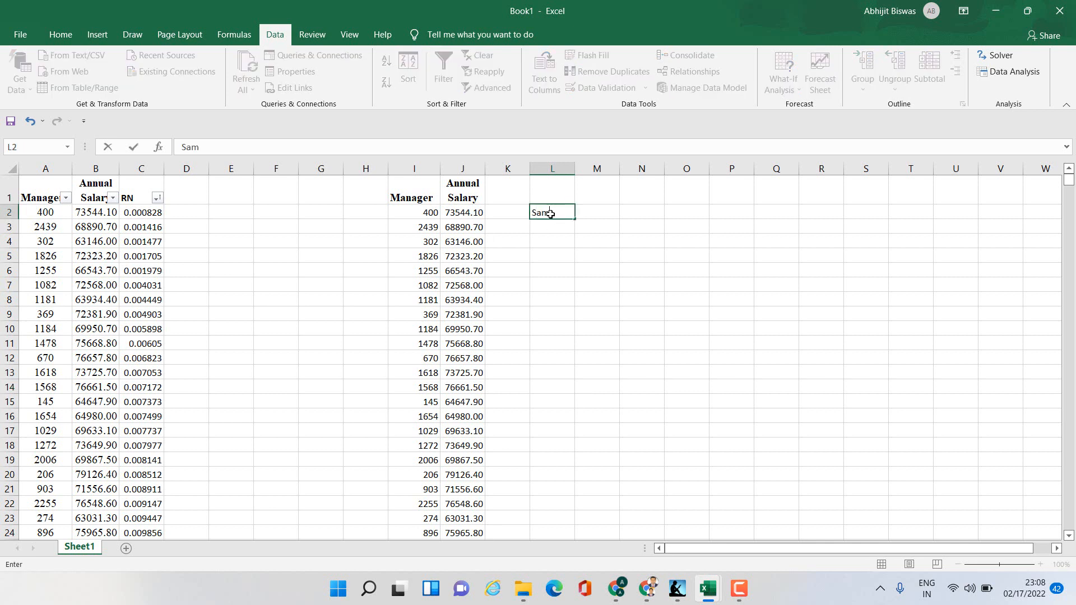
text(ple mean)
key(Tab)
key(Tab)
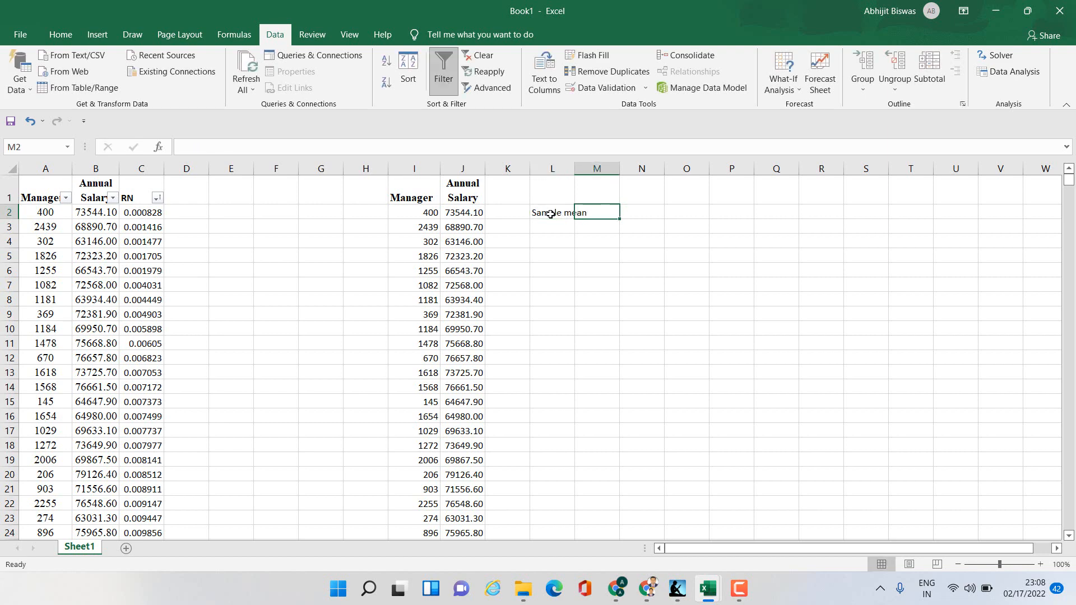
- Enter =AVERAGE(J2:J31) in N2 to compute the mean of the sampled salaries
text(=av)
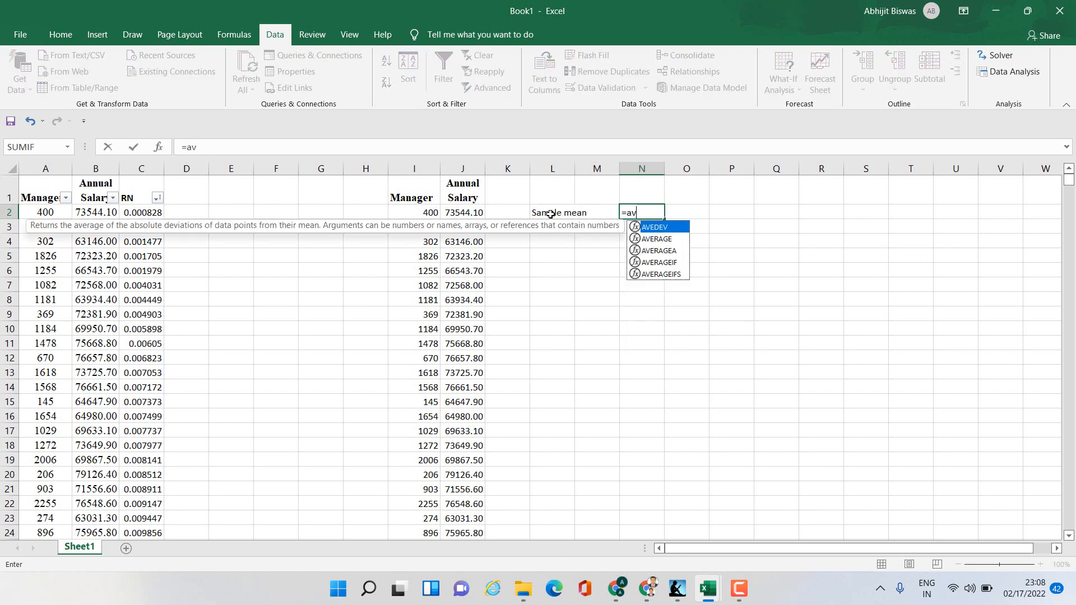
text(erage)
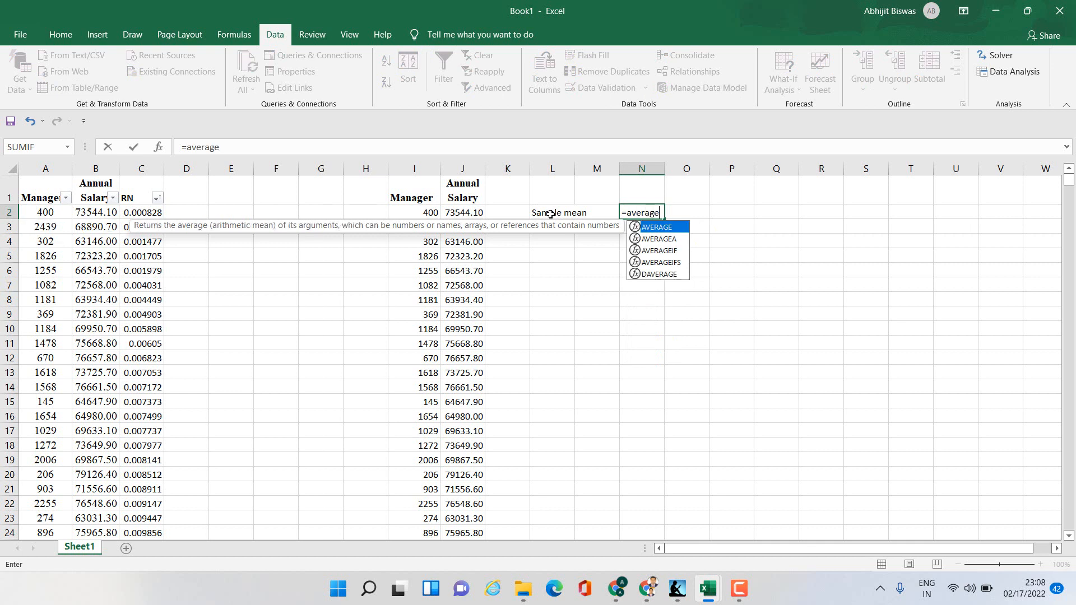
text(()
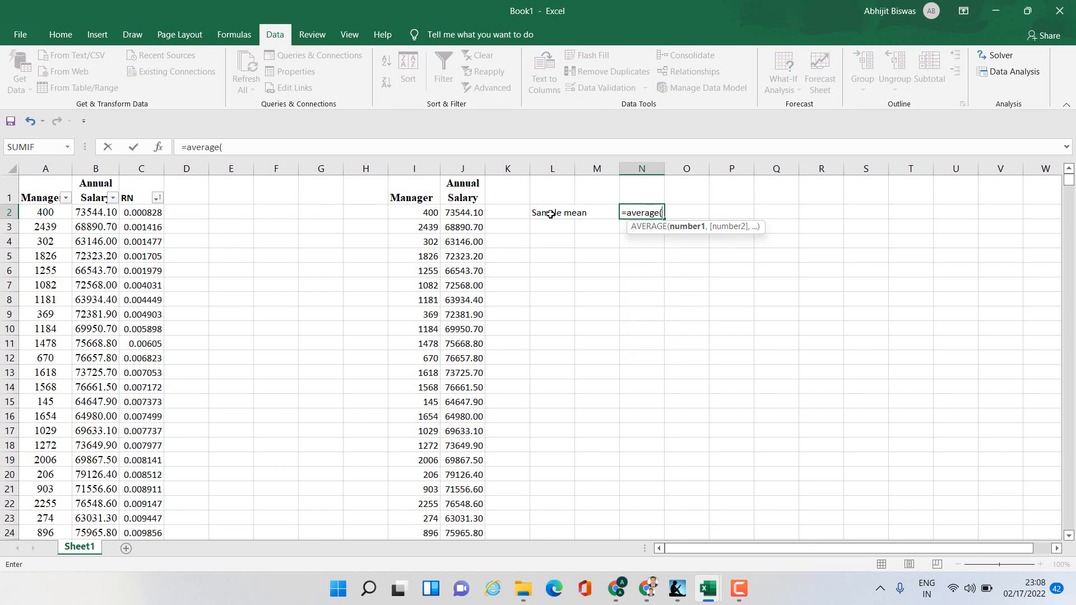
click(459, 214)
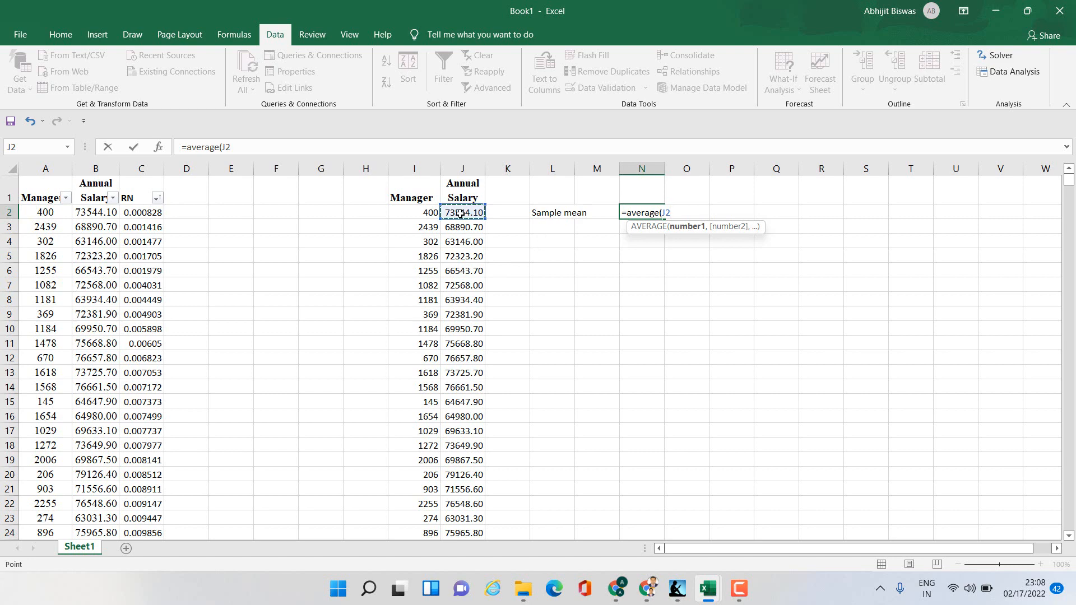
drag(460, 214, 469, 535)
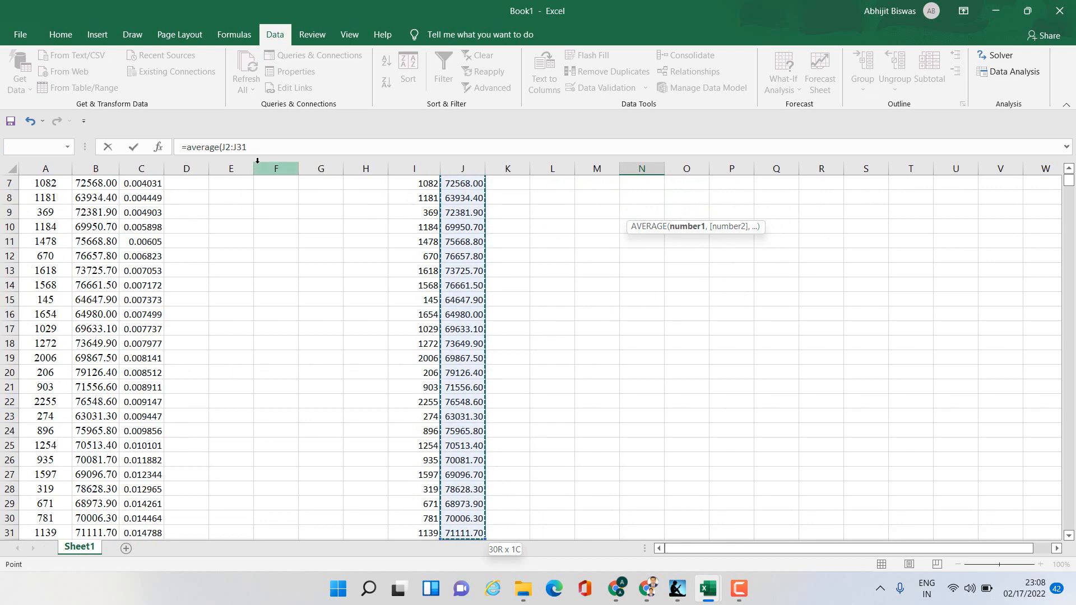
click(258, 147)
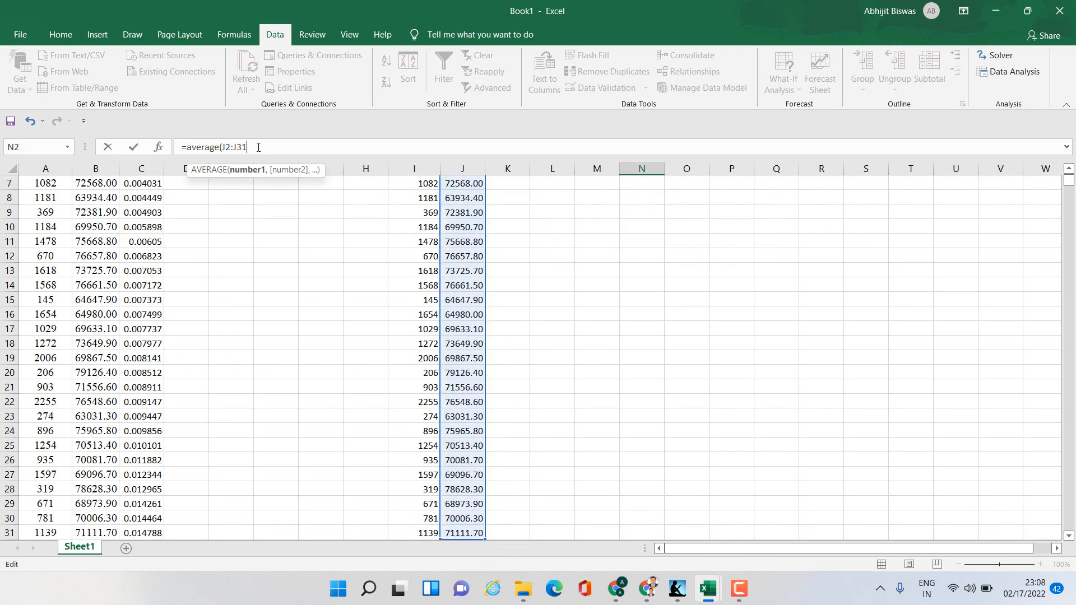
text())
key(Return)
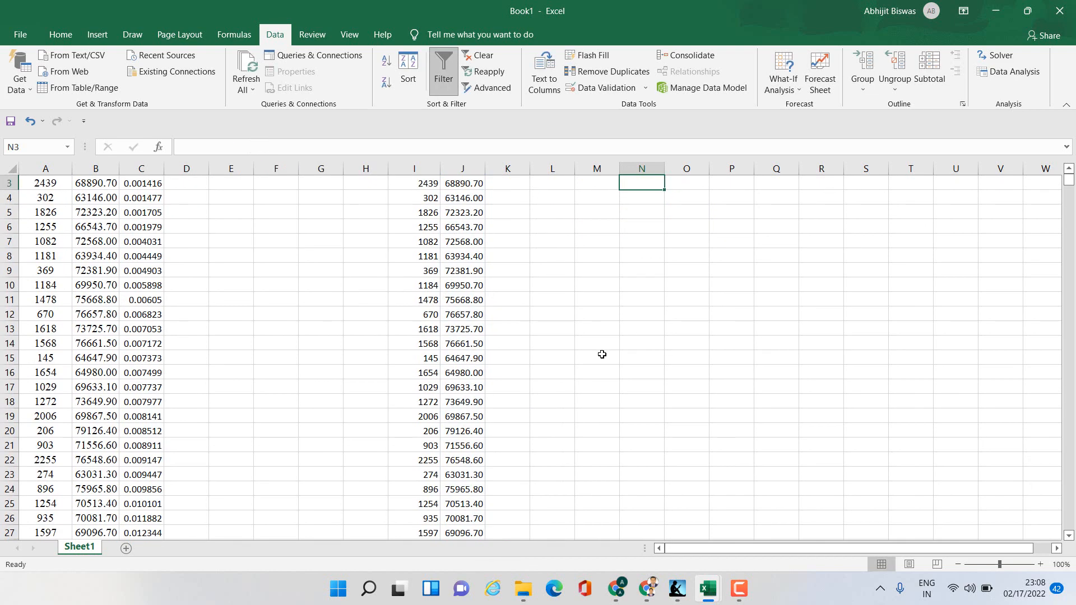
scroll(602, 353, up, 1)
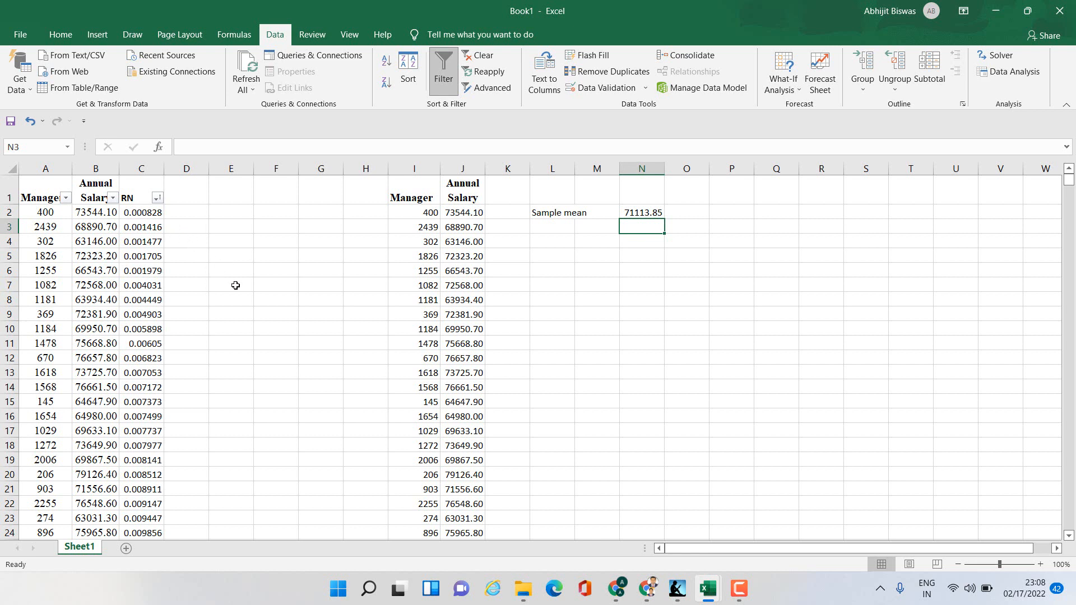
- Rename the worksheet as Sample1
right_click(78, 552)
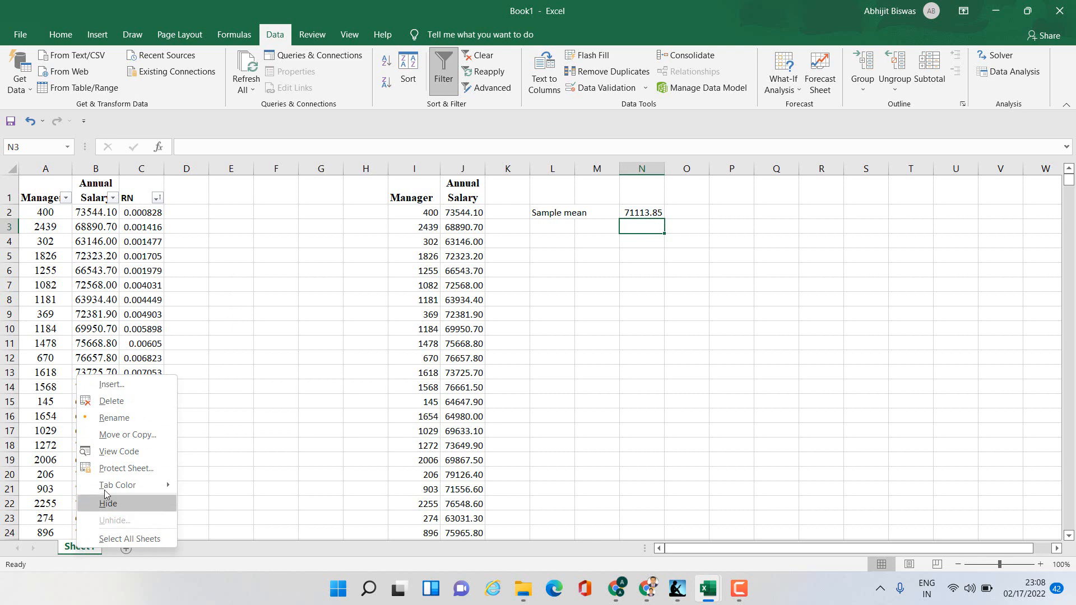
click(121, 420)
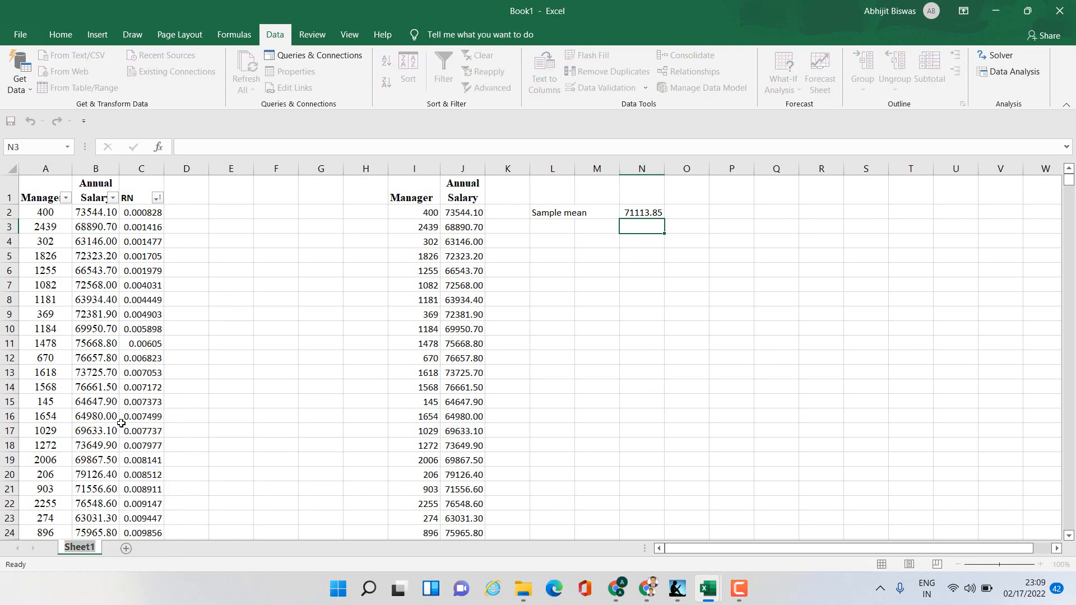
text(Sample1)
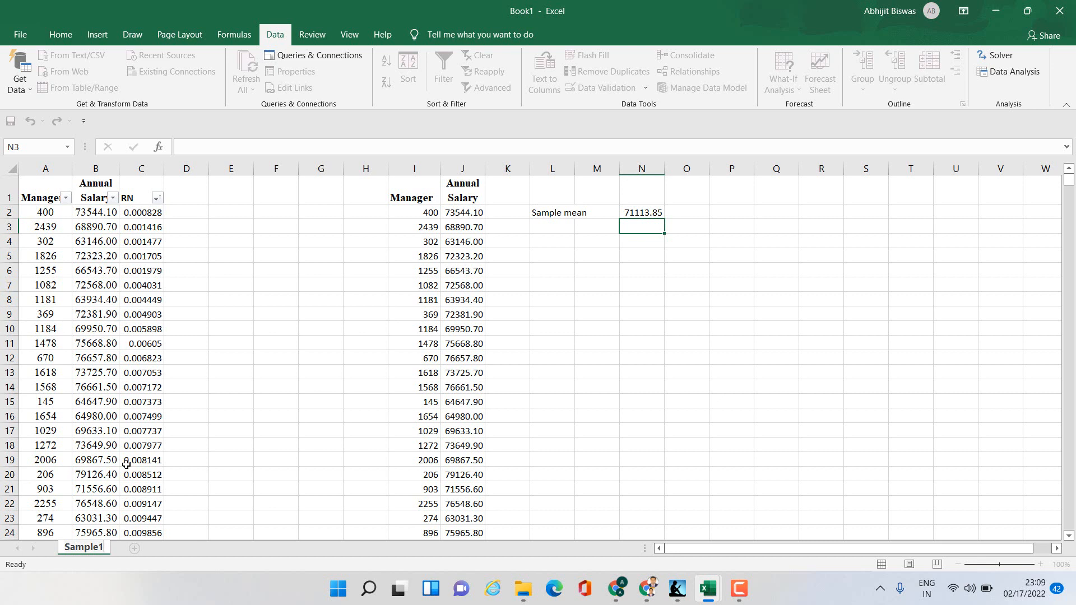
click(235, 503)
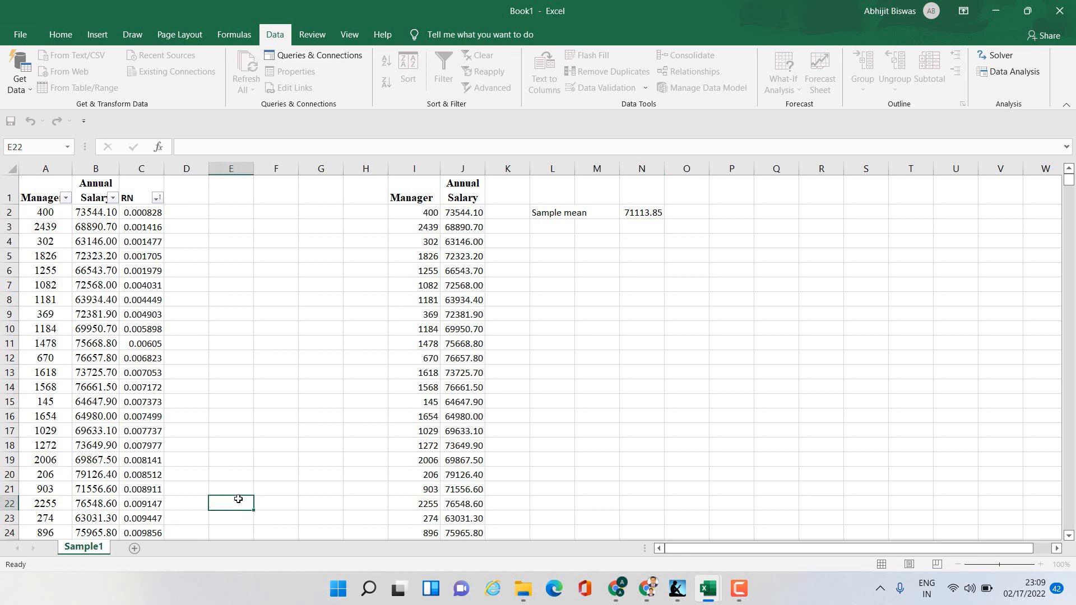
- Create a copy of the Sample1 worksheet within the same workbook
right_click(93, 551)
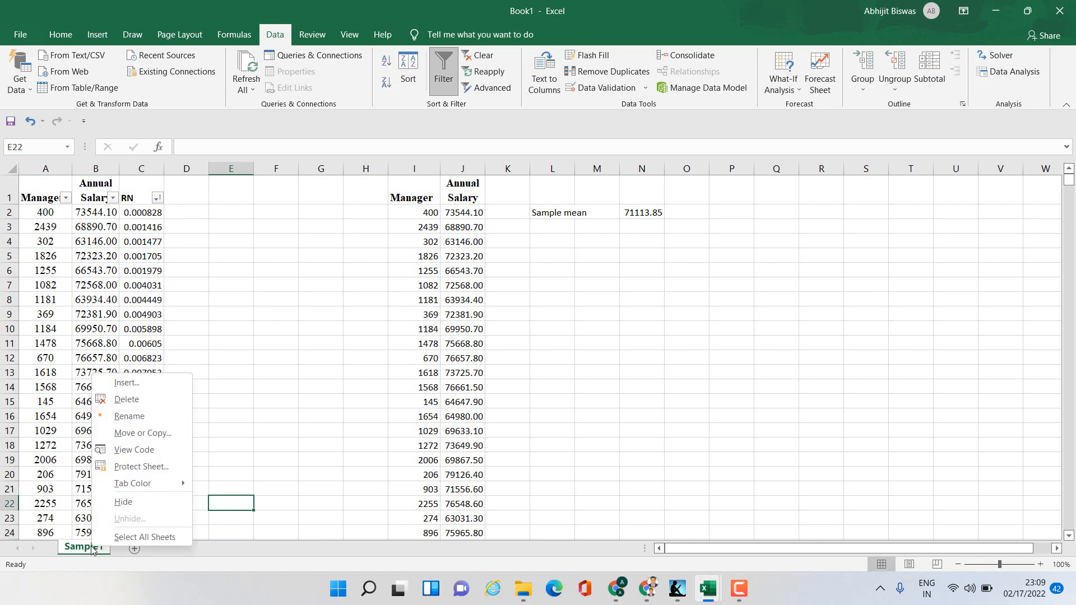
click(124, 435)
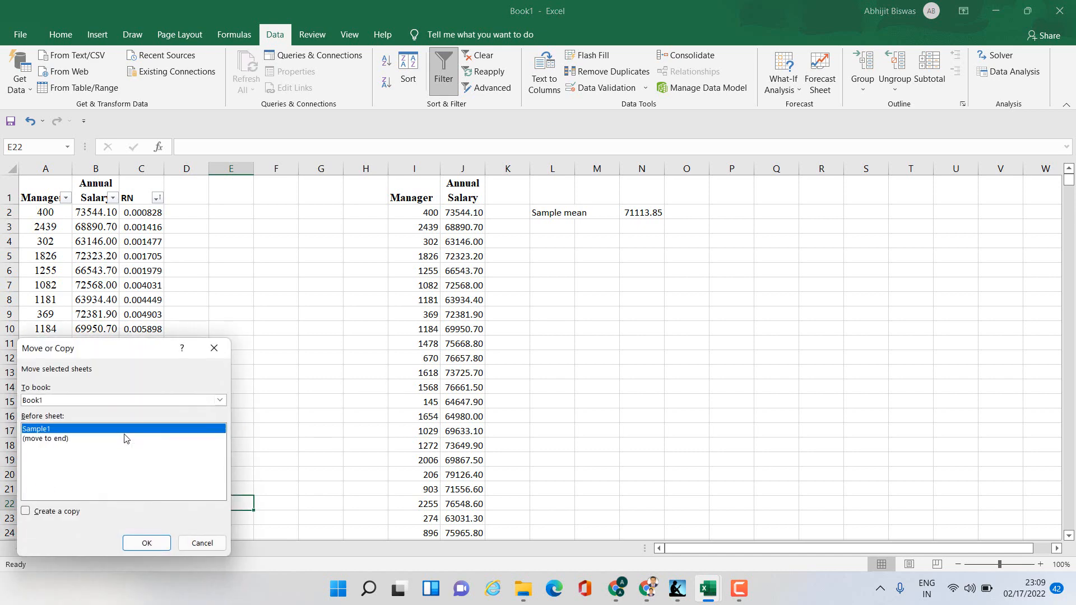
click(25, 512)
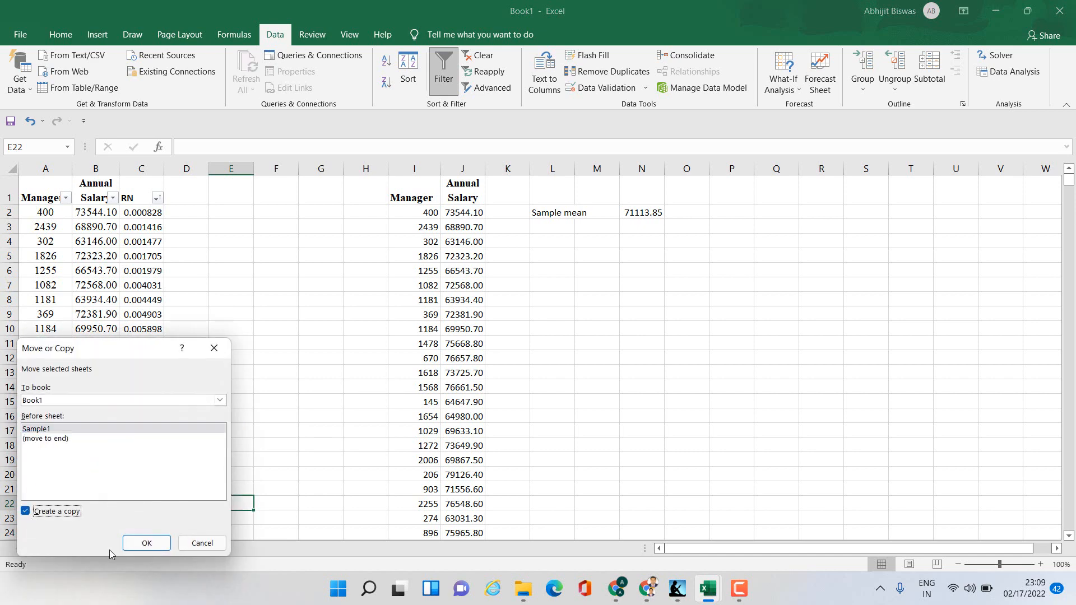
click(147, 543)
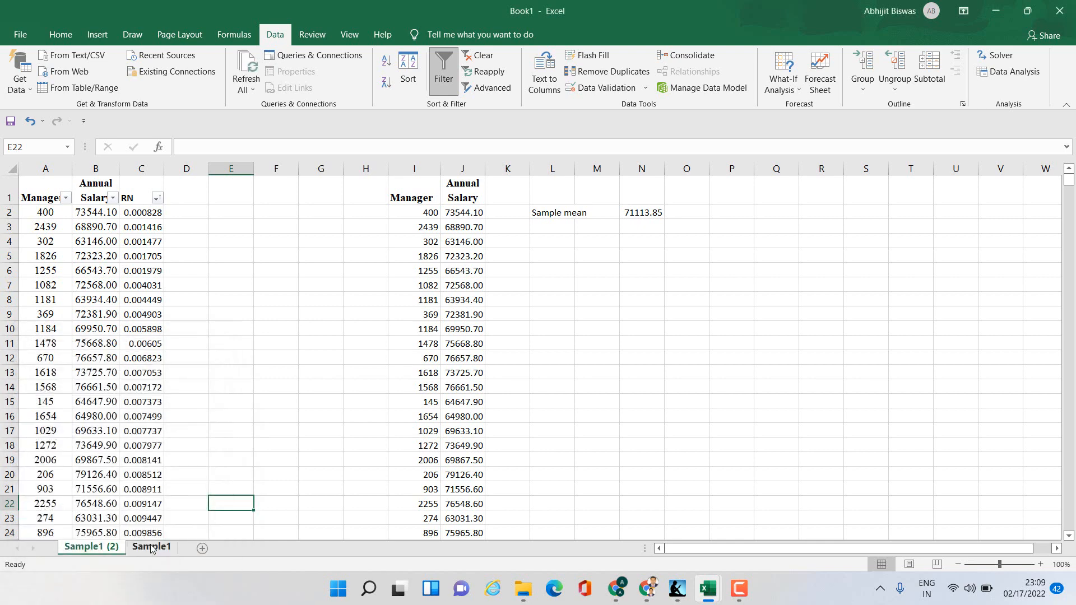
- Rename the copied worksheet as Sample 2
right_click(100, 551)
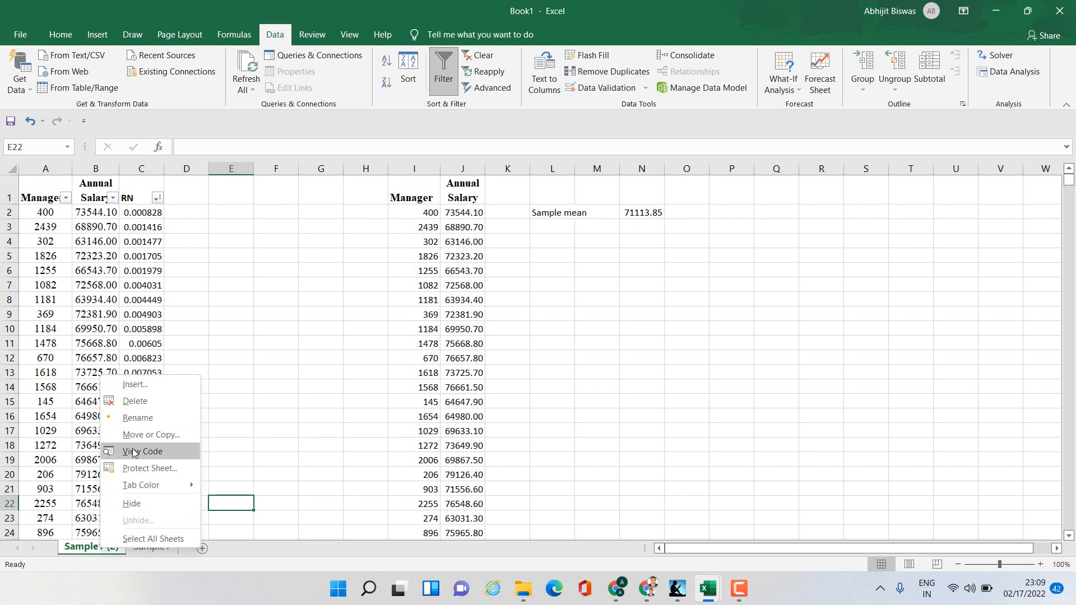
click(138, 418)
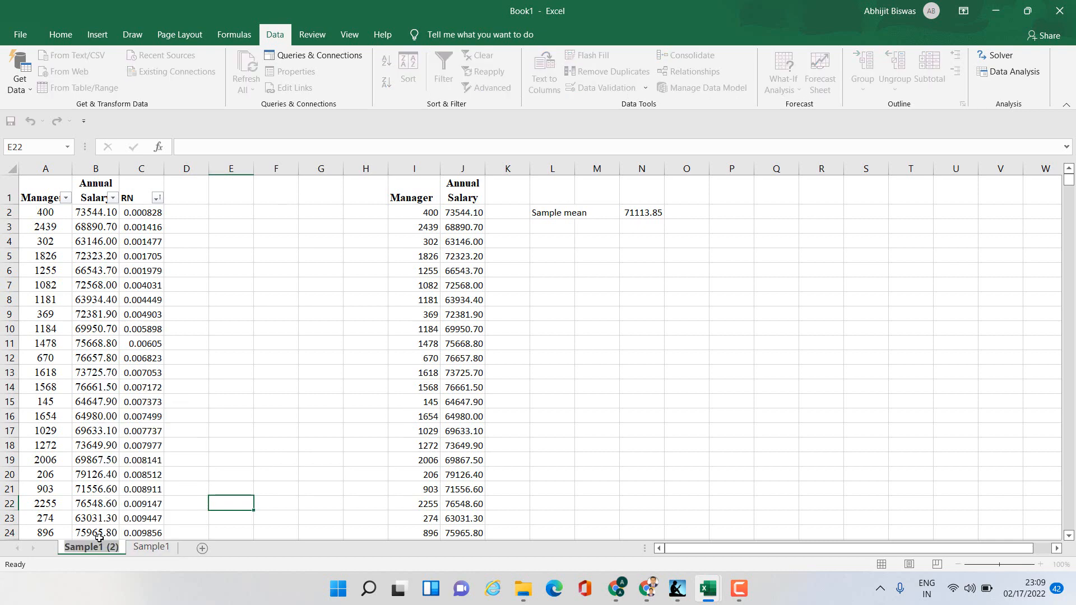
key(Return)
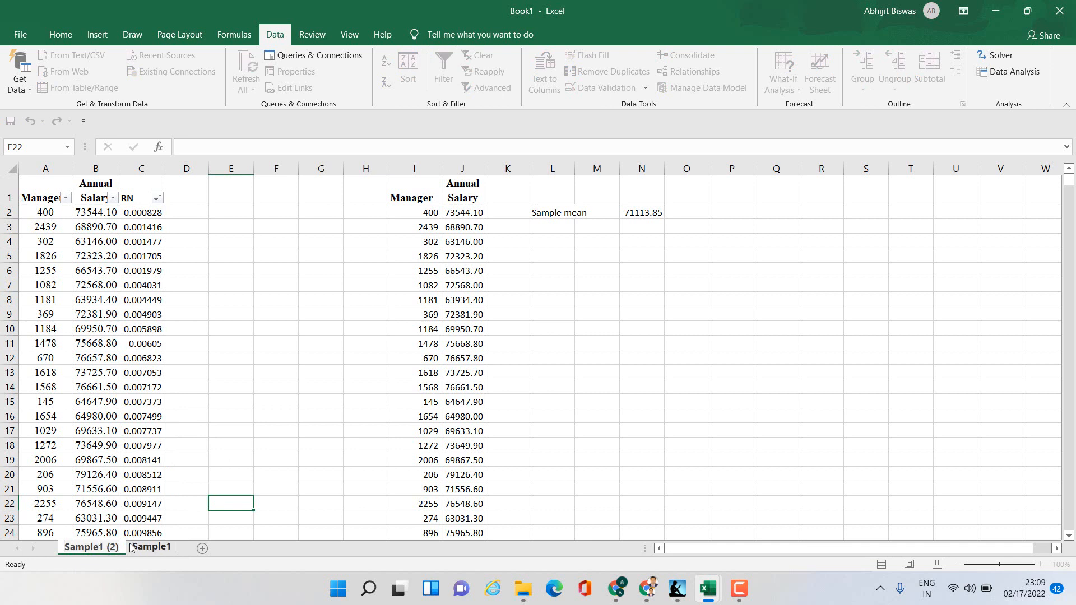
key(Delete)
key(Delete)
key(Delete)
key(Delete)
key(Delete)
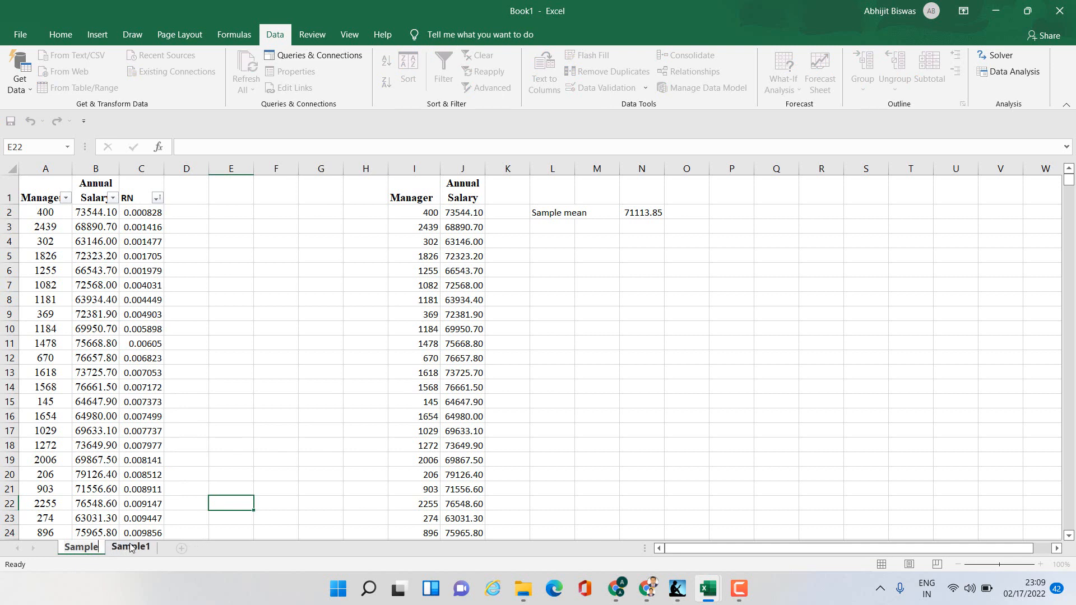
text(2)
click(268, 434)
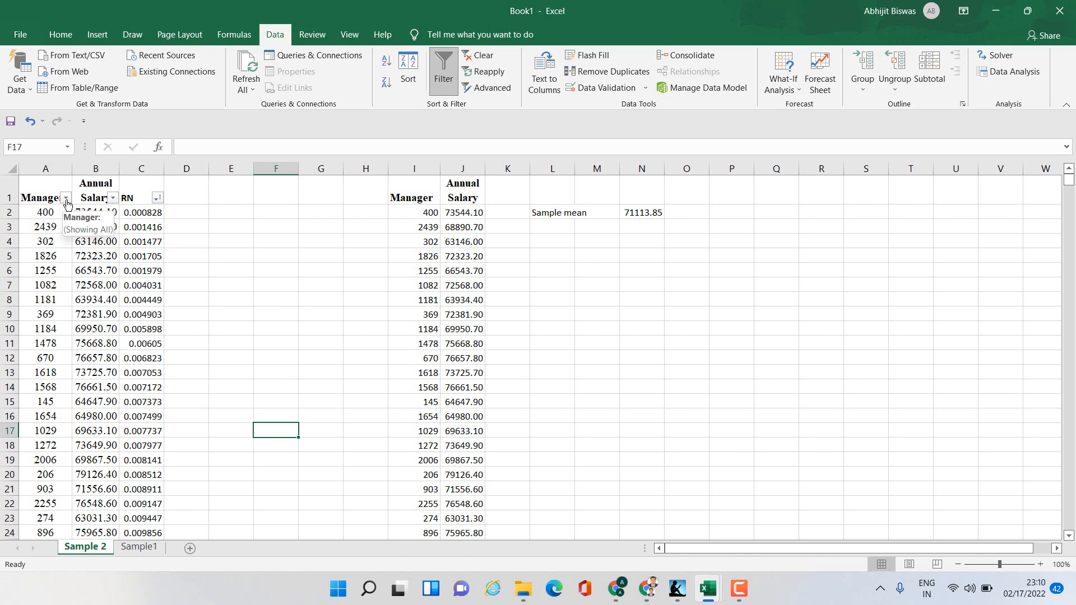
- Sort the Manager column smallest to largest on Sample 2
click(66, 198)
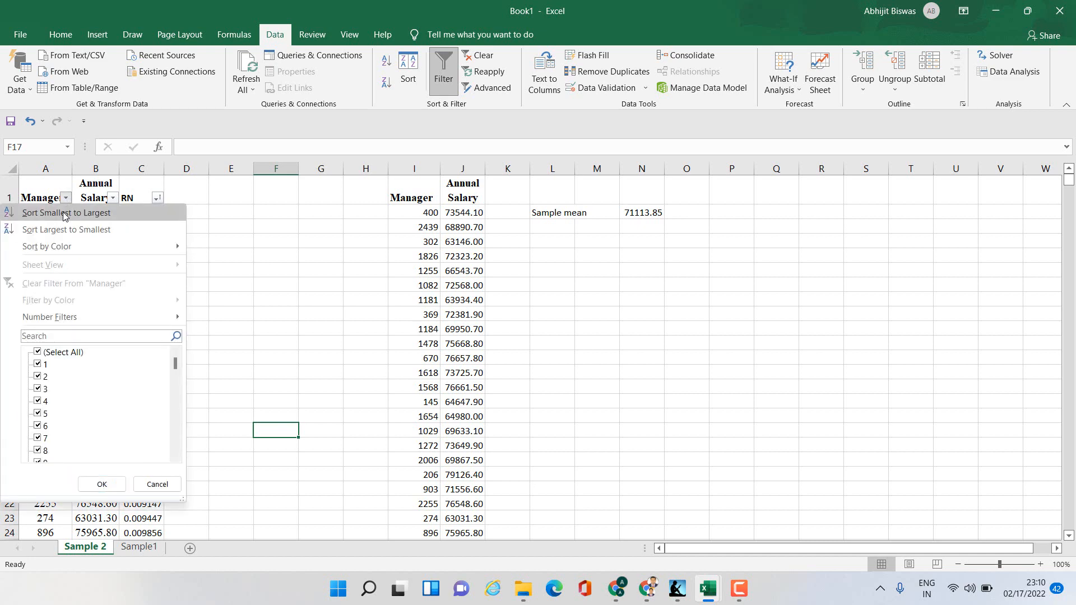
click(65, 214)
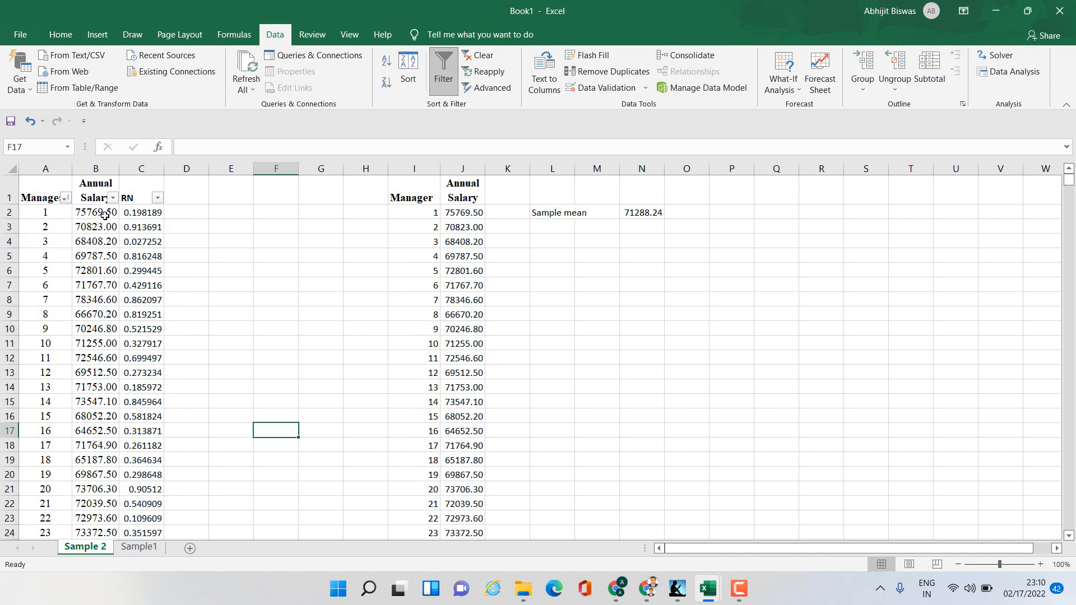
- Enter =RAND() in C2 and fill it down the whole RN column
click(139, 214)
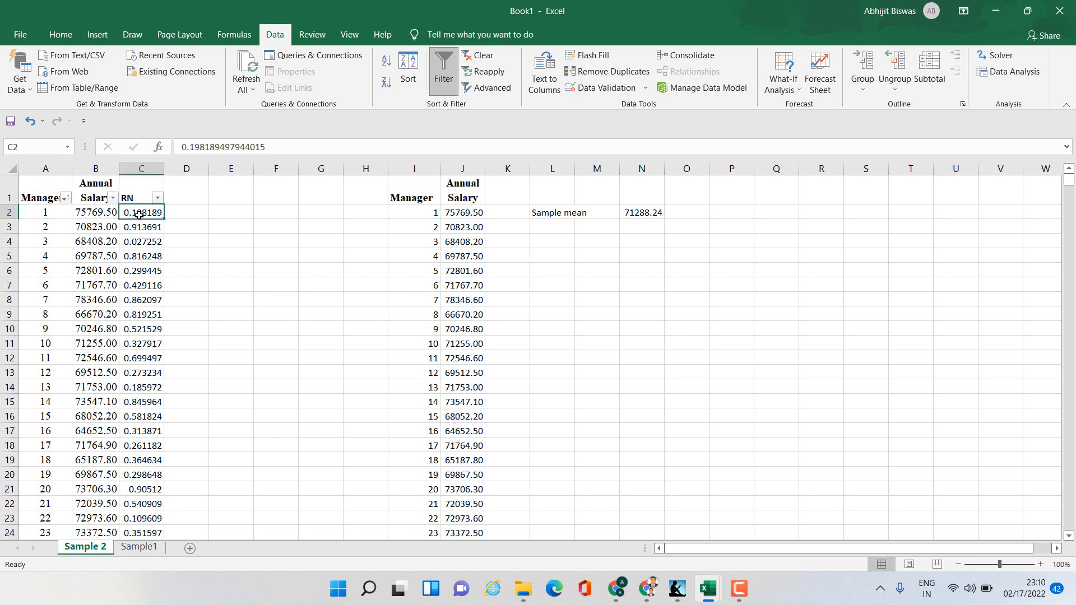
text(=)
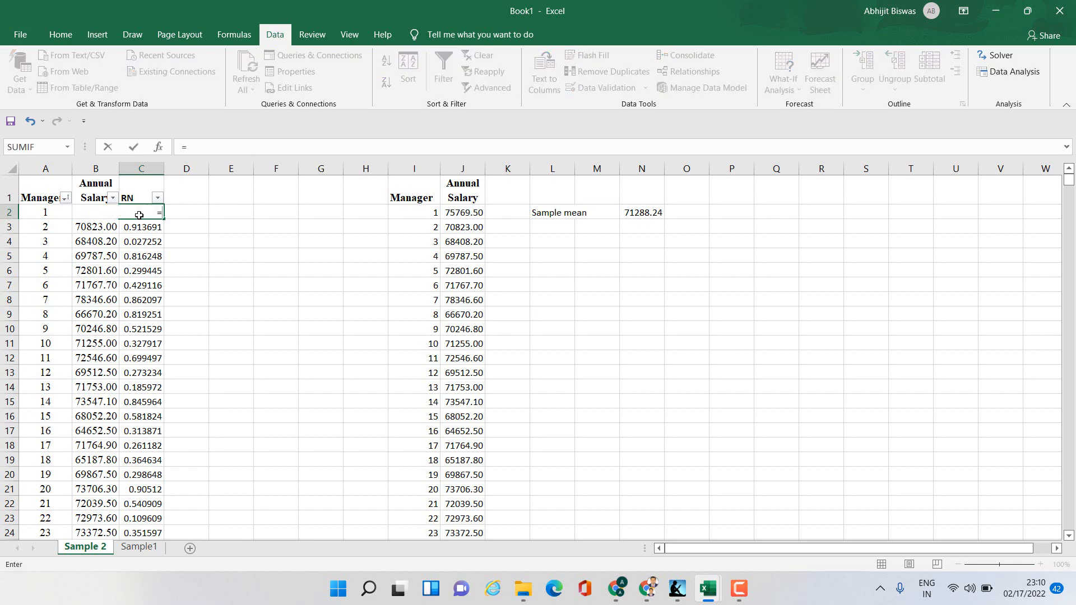
text(rand)
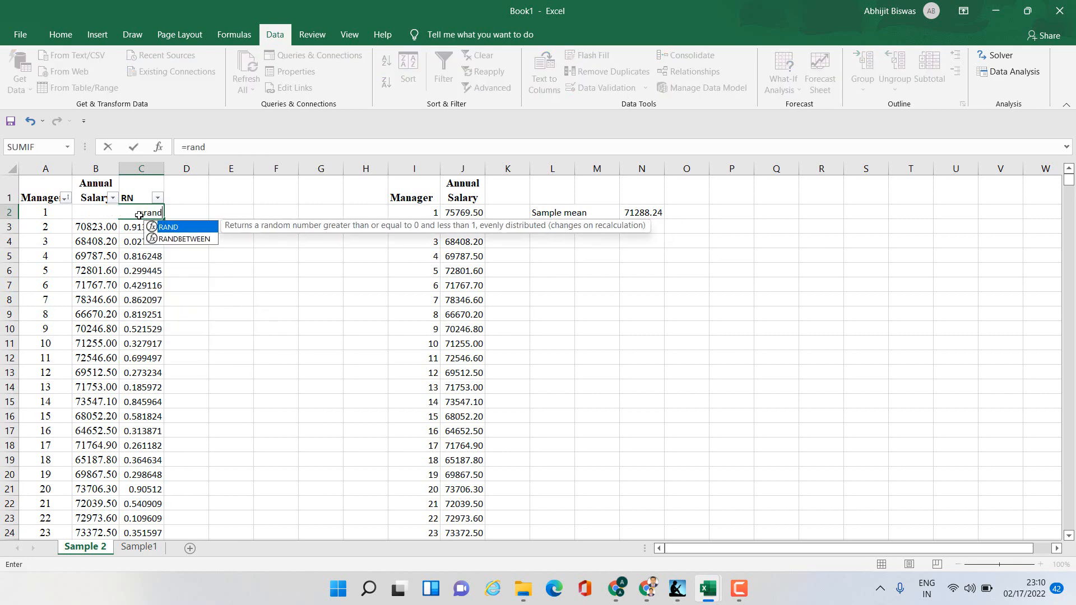
text(())
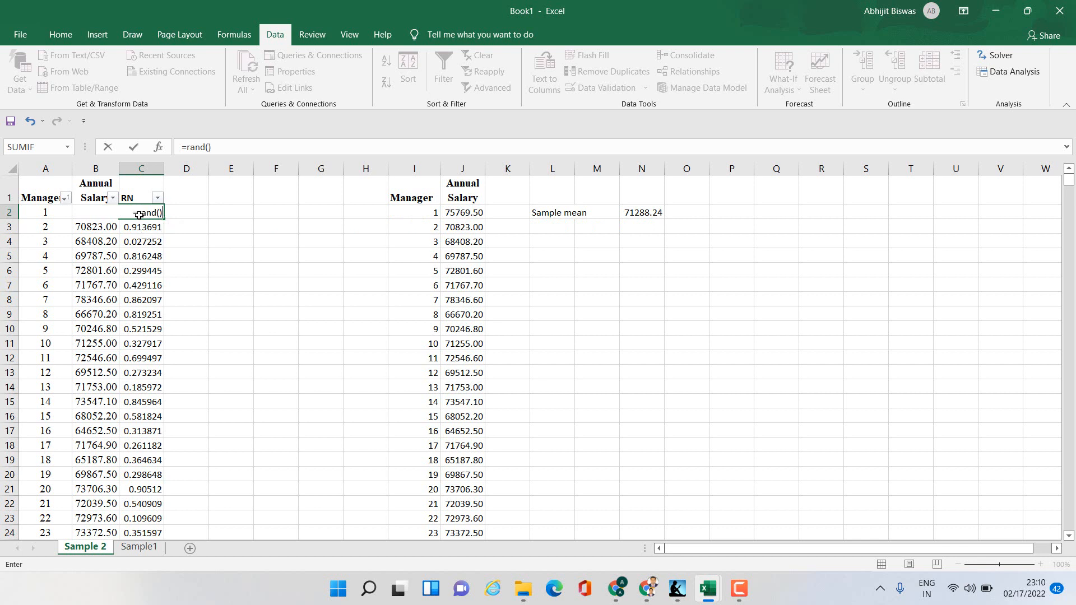
key(Return)
click(139, 214)
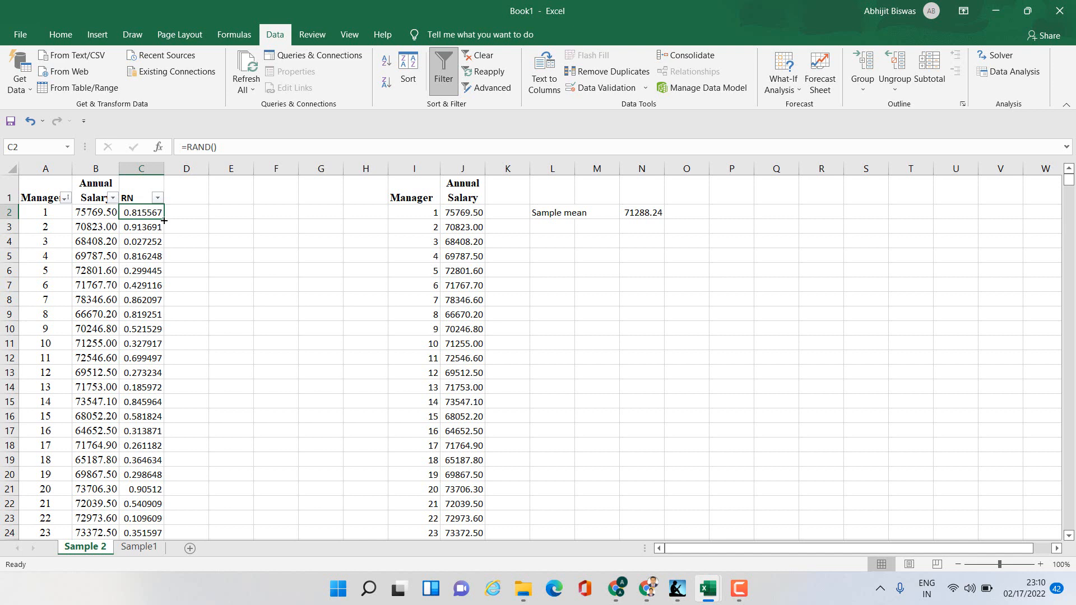
double_click(163, 220)
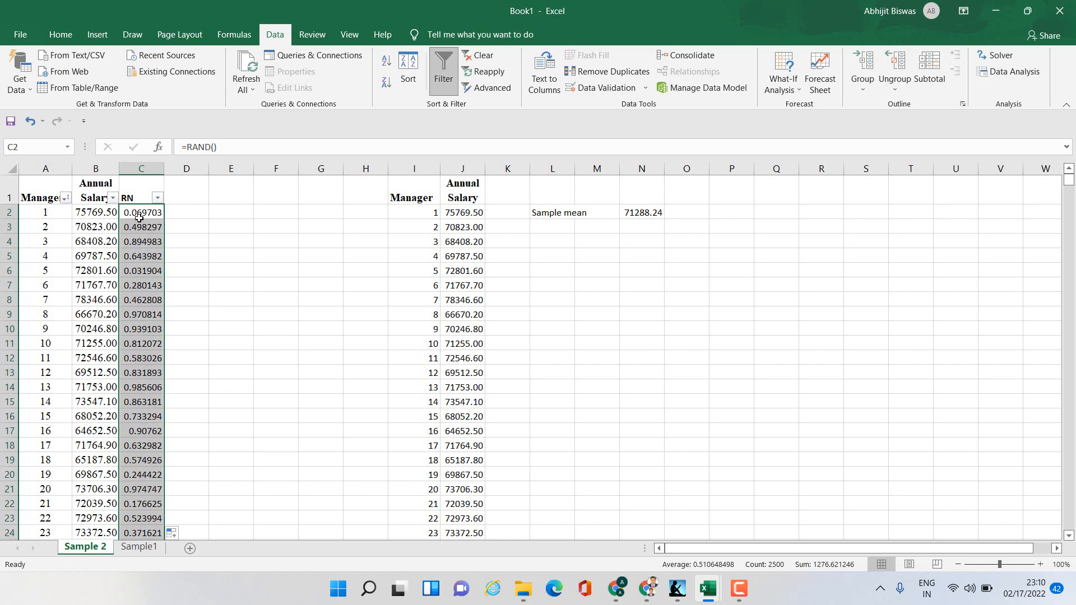
- Copy the RN column and paste it back as values to fix the random numbers
right_click(138, 274)
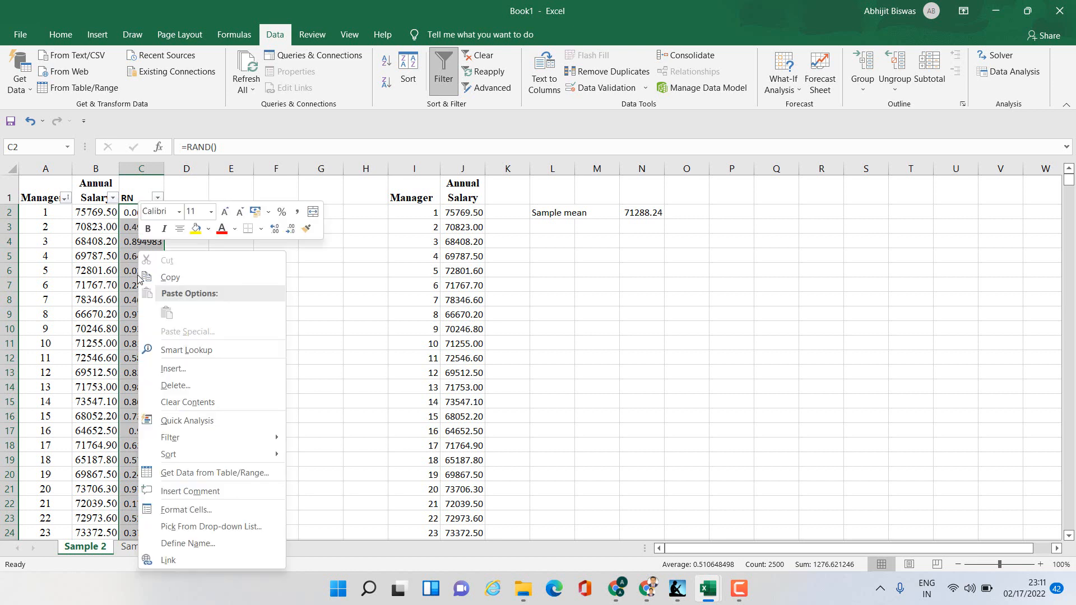
click(166, 277)
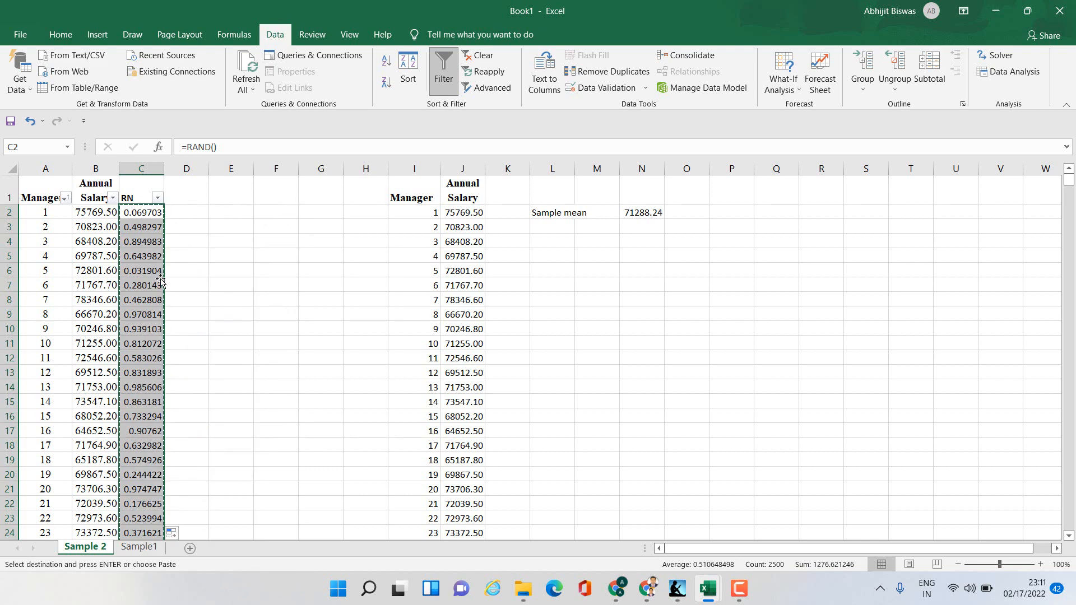
right_click(139, 270)
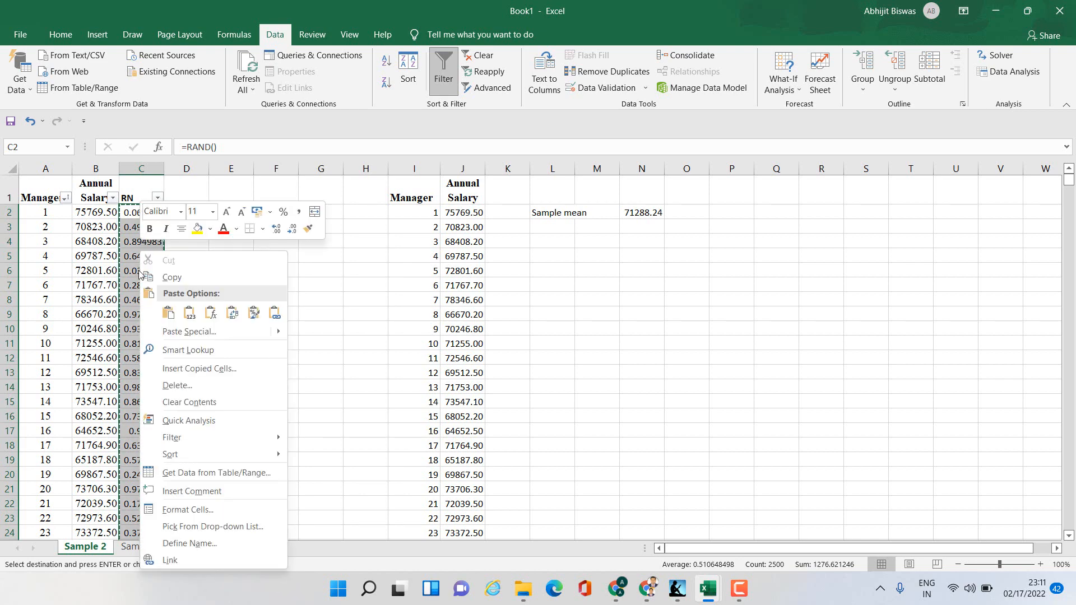
click(189, 315)
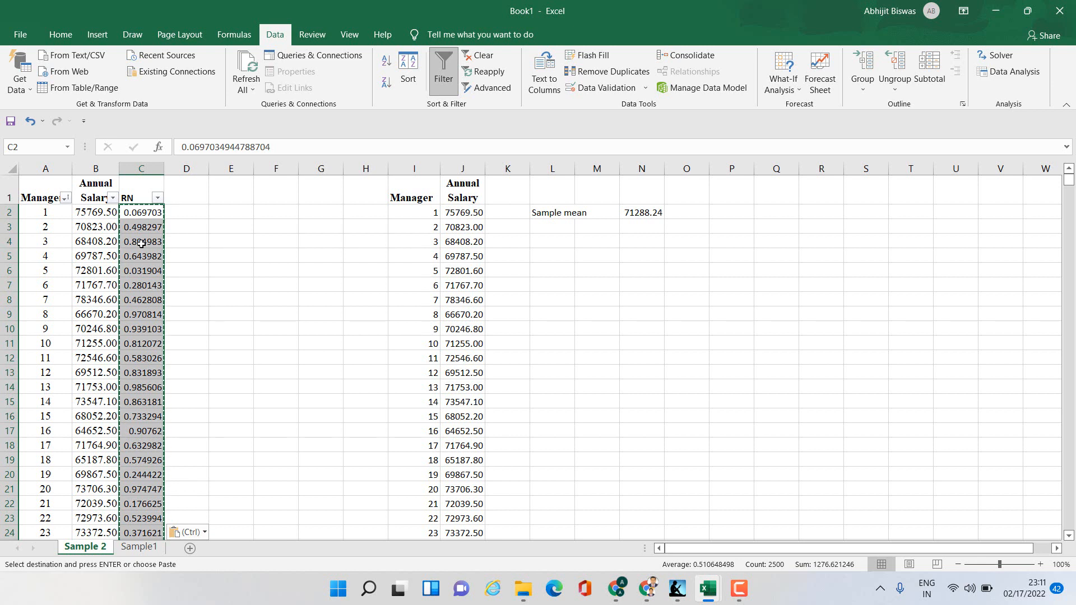
- Sort the RN column smallest to largest to draw a new random sample
click(157, 198)
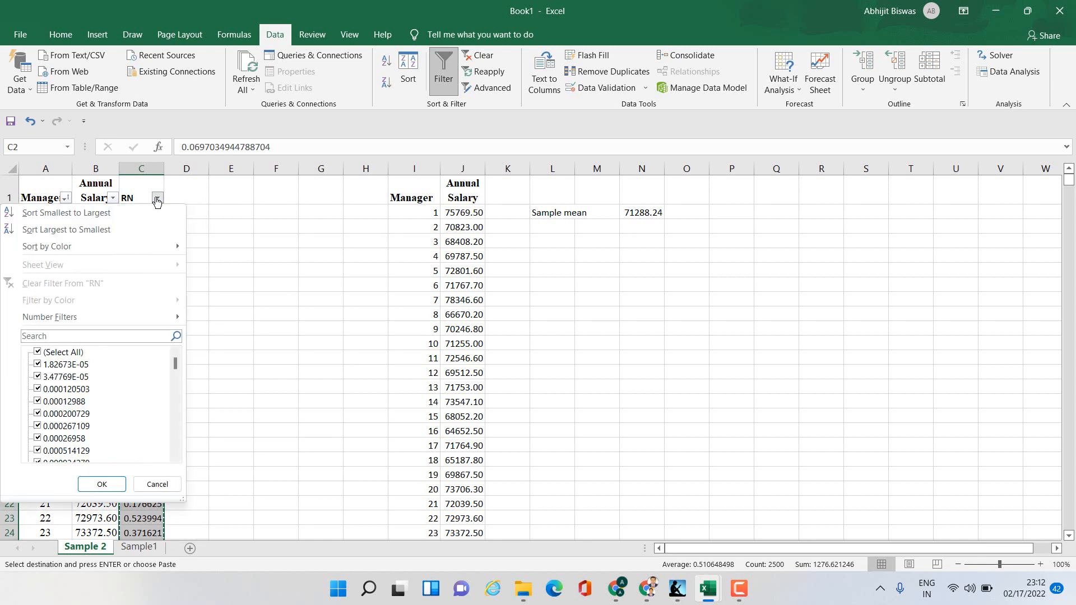
click(84, 216)
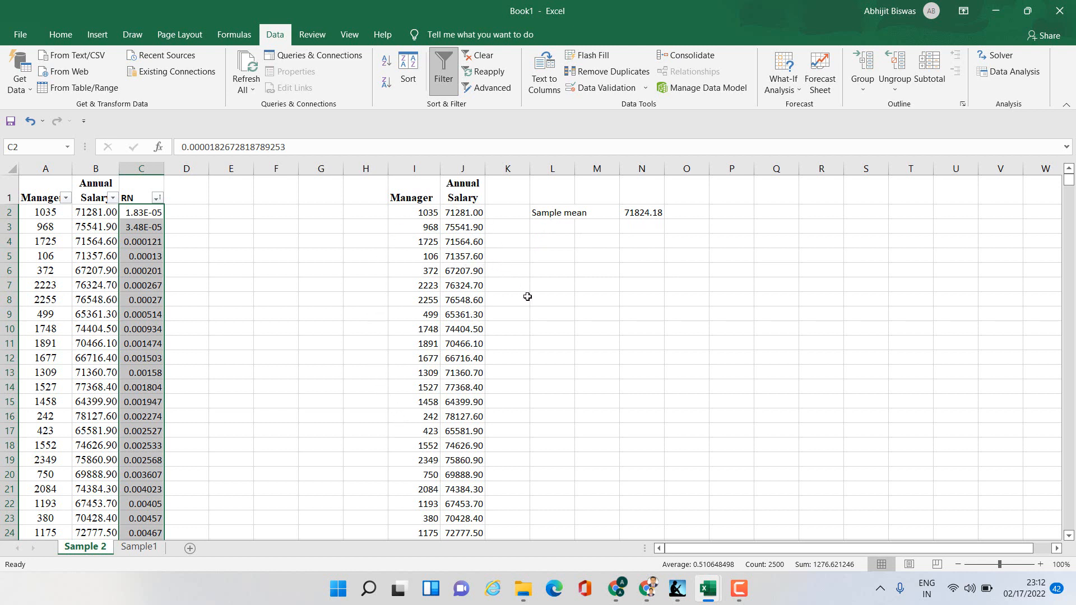
click(546, 313)
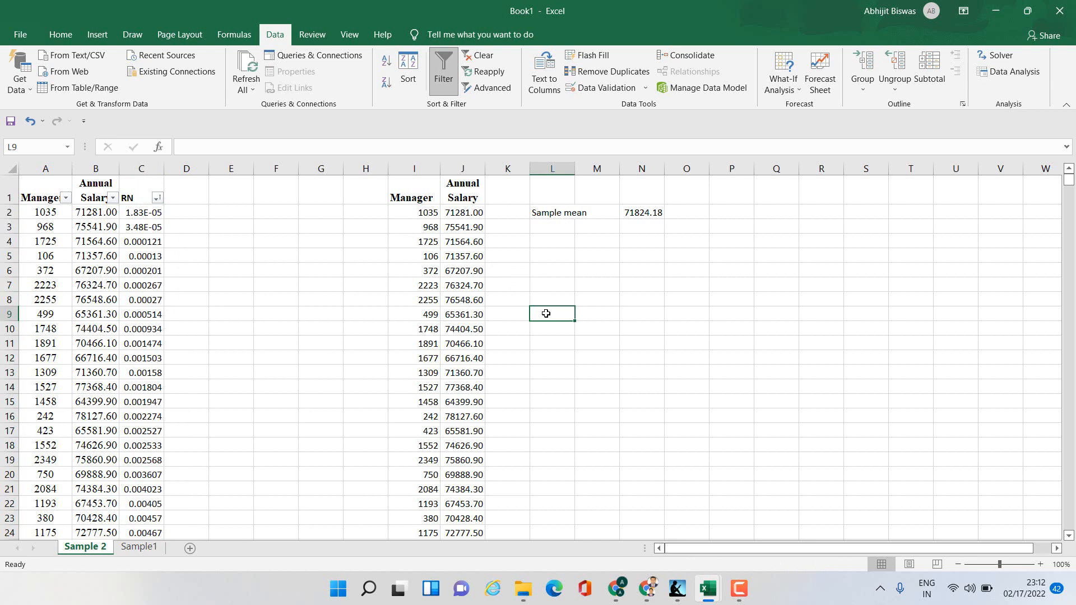